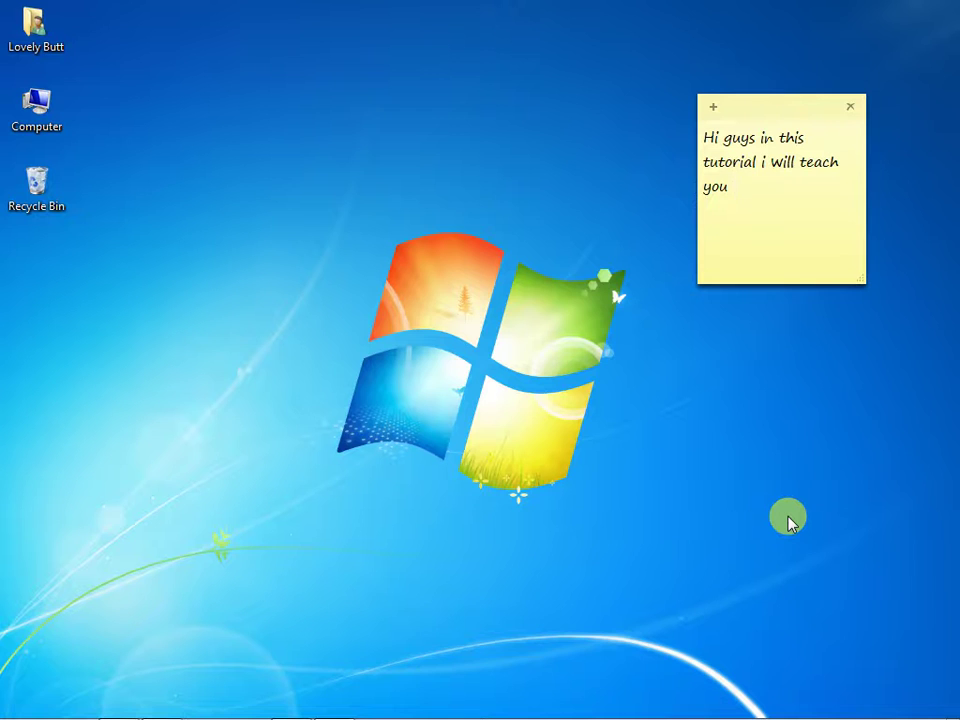
Complete the sticky note's sentence with "how to install firefox browser on your pc's it's very easy follow me..."
{"action": "type", "text": "sta"}
{"action": "key", "text": "BackSpace"}
{"action": "key", "text": "BackSpace"}
{"action": "key", "text": "BackSpace"}
{"action": "key", "text": "BackSpace"}
{"action": "type", "text": "install "}
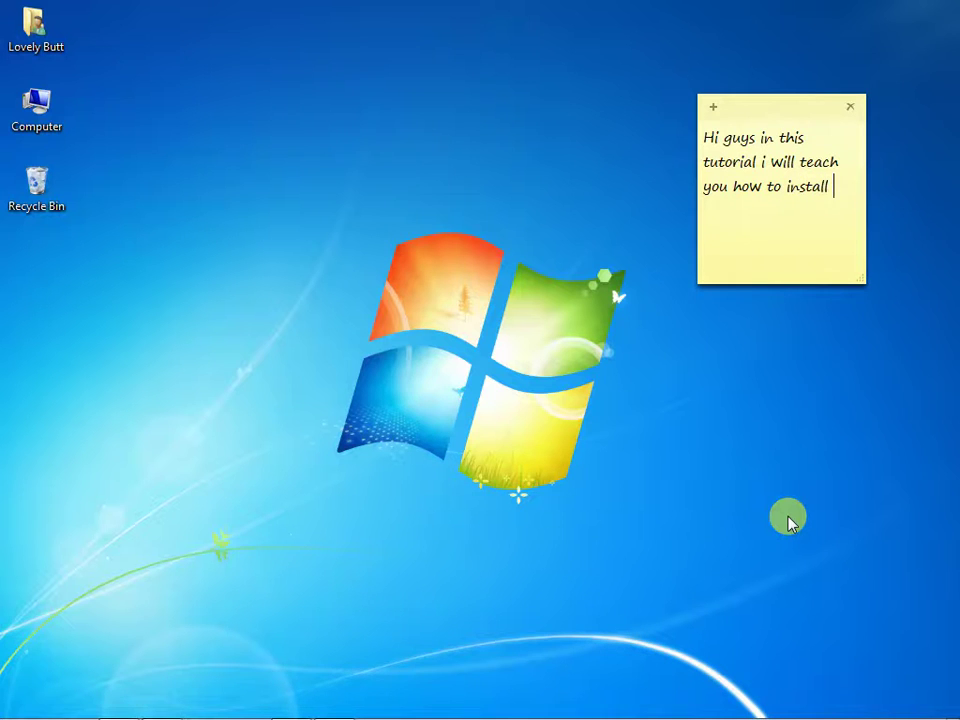
{"action": "type", "text": "fireb"}
{"action": "key", "text": "BackSpace"}
{"action": "type", "text": "fox brows"}
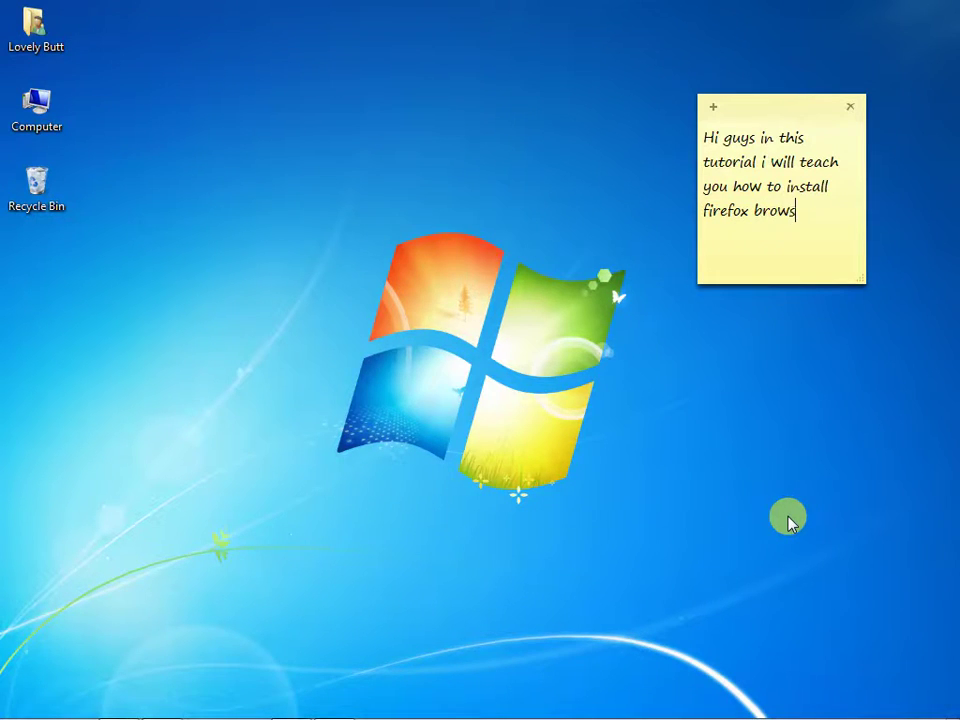
{"action": "type", "text": "er on your p"}
{"action": "type", "text": "c's "}
{"action": "type", "text": "it's"}
{"action": "type", "text": " very e"}
{"action": "type", "text": "s"}
{"action": "type", "text": "asy "}
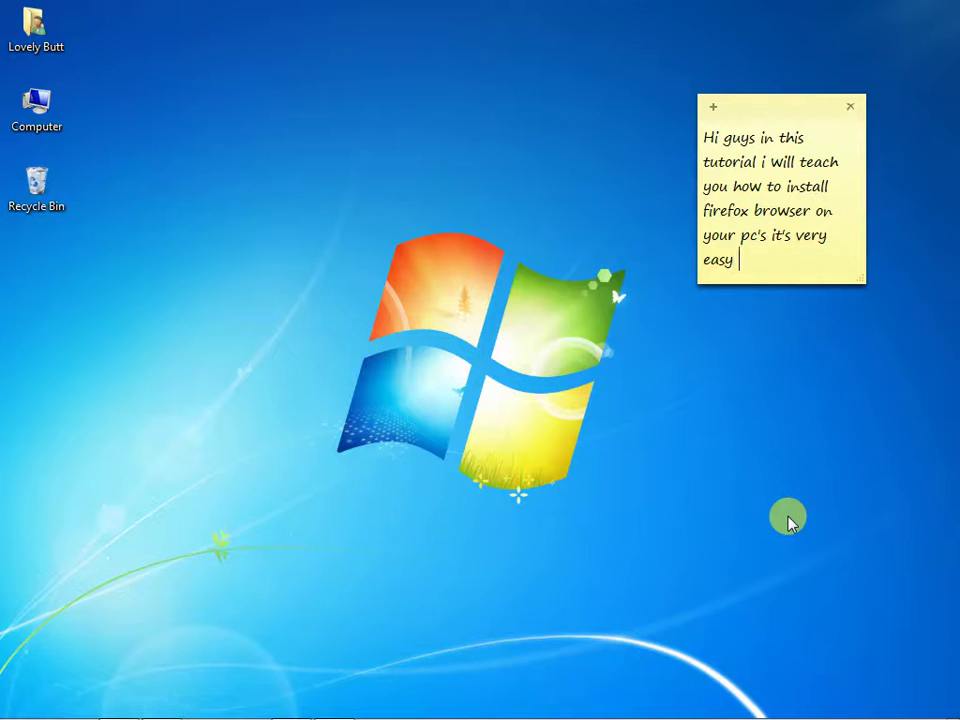
{"action": "type", "text": "follow me..."}
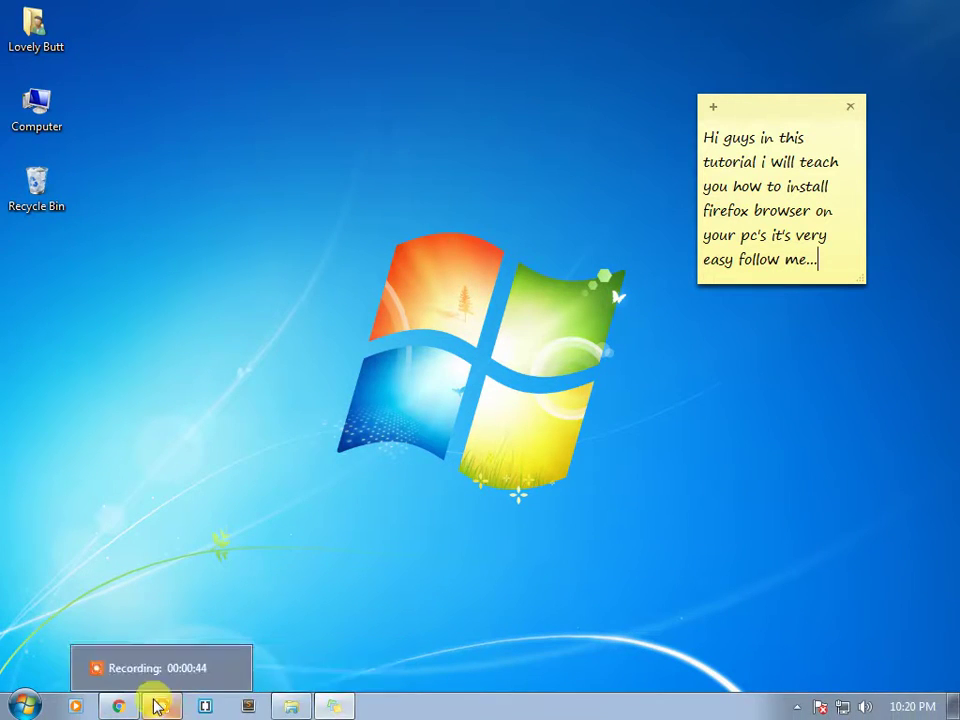
Run Firefox Setup Stub 50.0.2 from the browser folder and allow it to make changes to the computer
{"action": "left_click", "coordinate": [296, 710]}
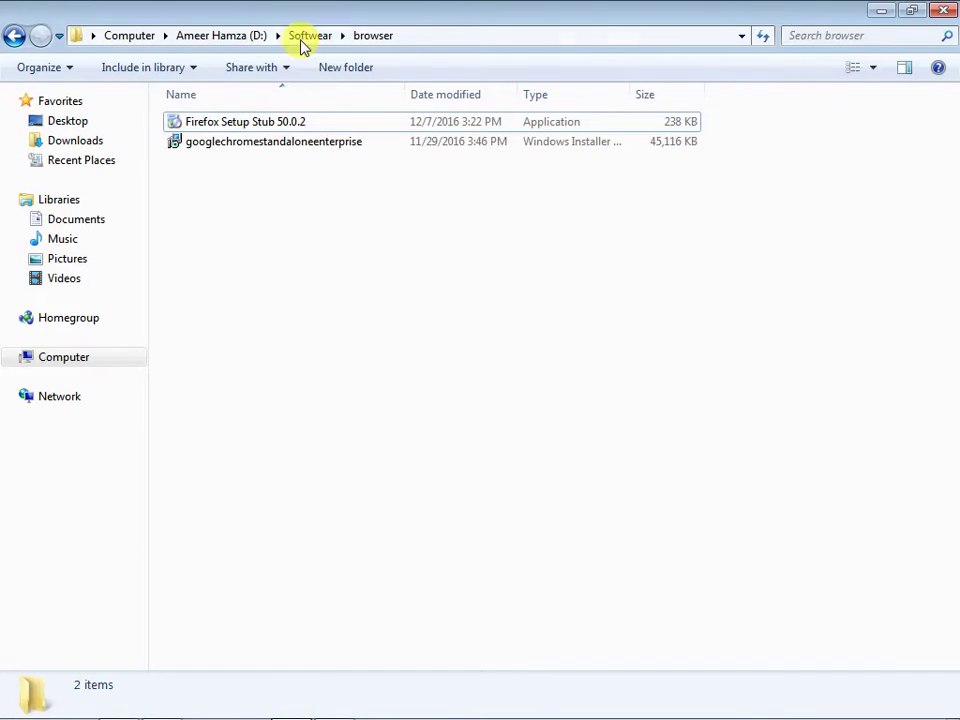
{"action": "left_click", "coordinate": [280, 121]}
{"action": "double_click", "coordinate": [235, 121]}
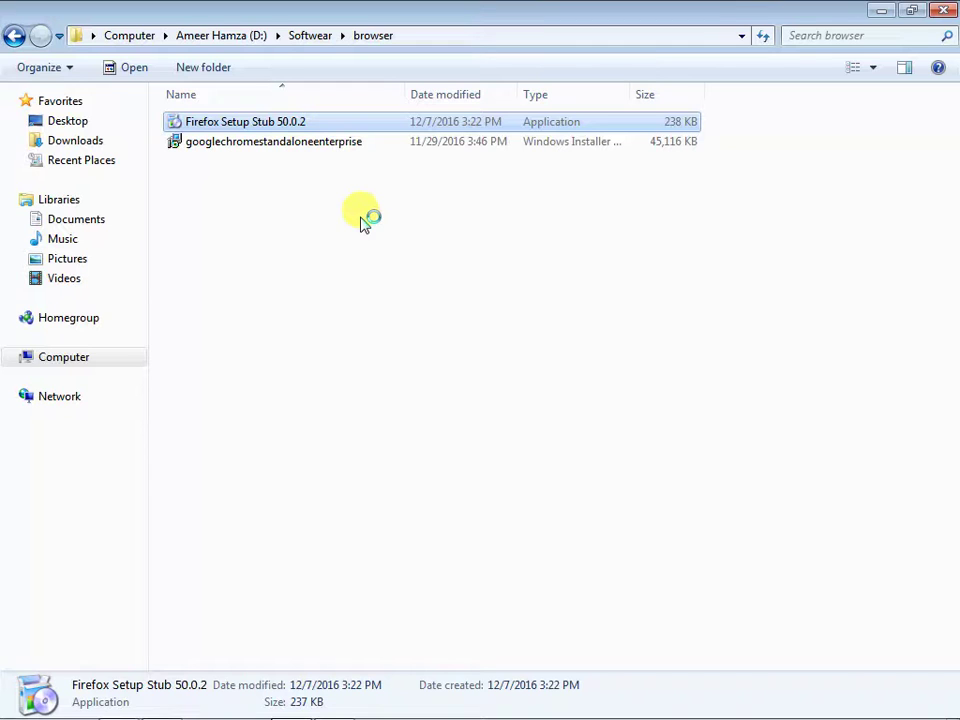
{"action": "left_click", "coordinate": [532, 388]}
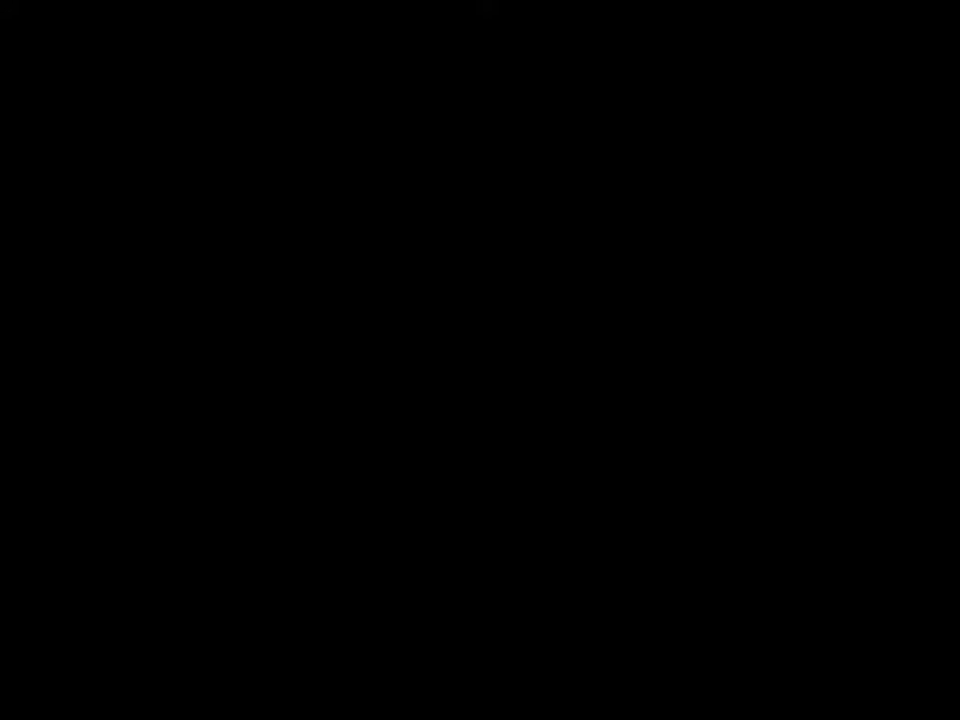
{"action": "left_click", "coordinate": [574, 390]}
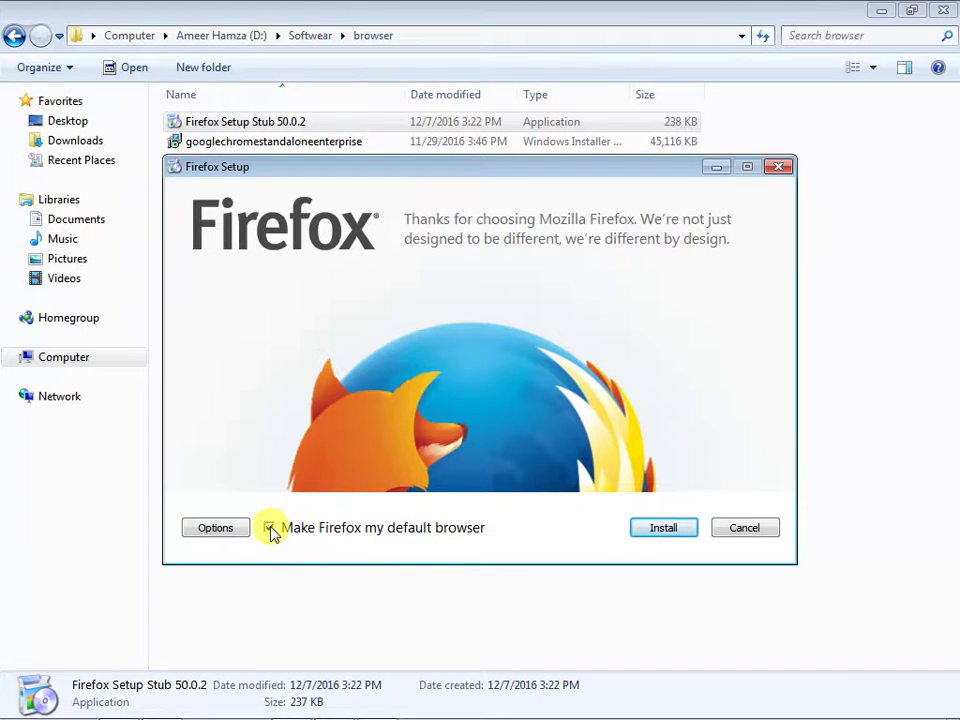
Add a new line to the sticky note: "if you want to use firefox your default browser then checked it if not then unchecked it.."
{"action": "left_click", "coordinate": [340, 710]}
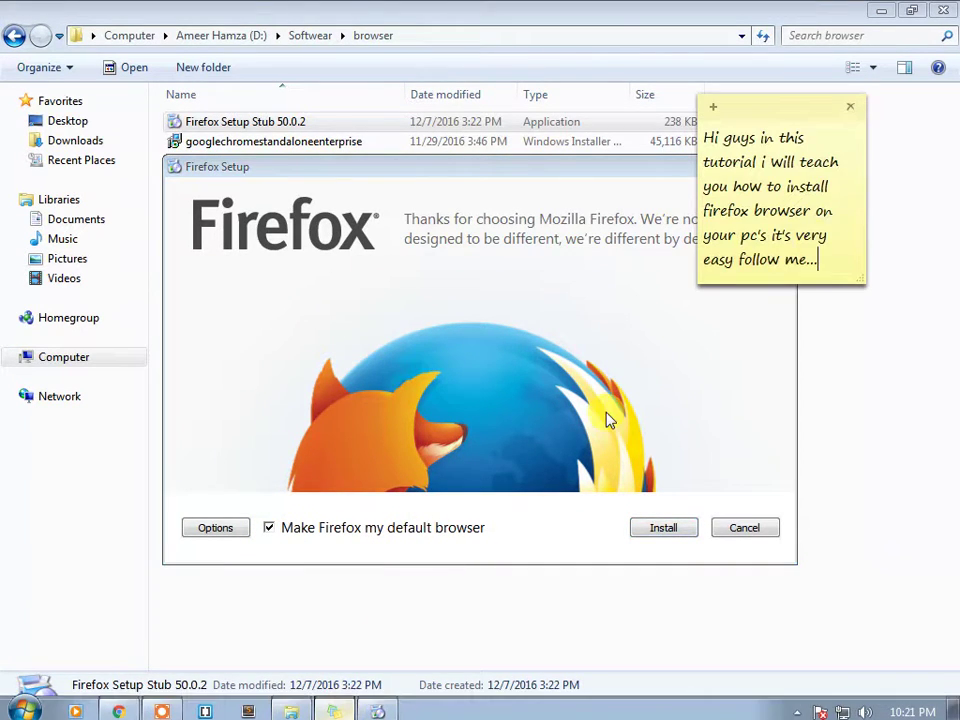
{"action": "key", "text": "Return"}
{"action": "type", "text": "if you want to use fi"}
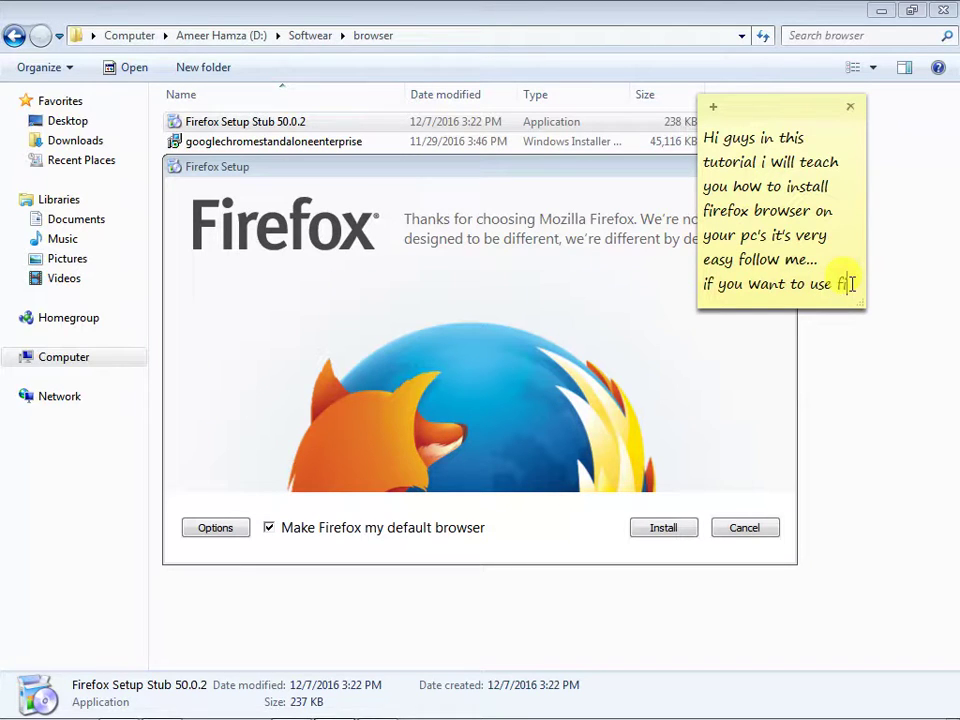
{"action": "type", "text": "refox your default browser "}
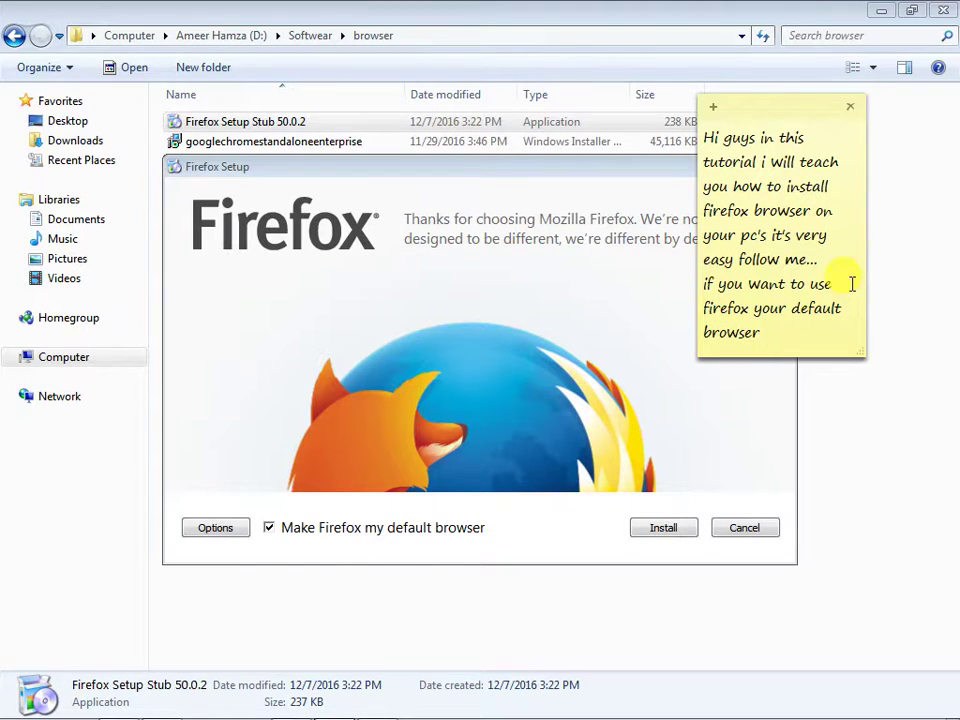
{"action": "type", "text": "then checked i"}
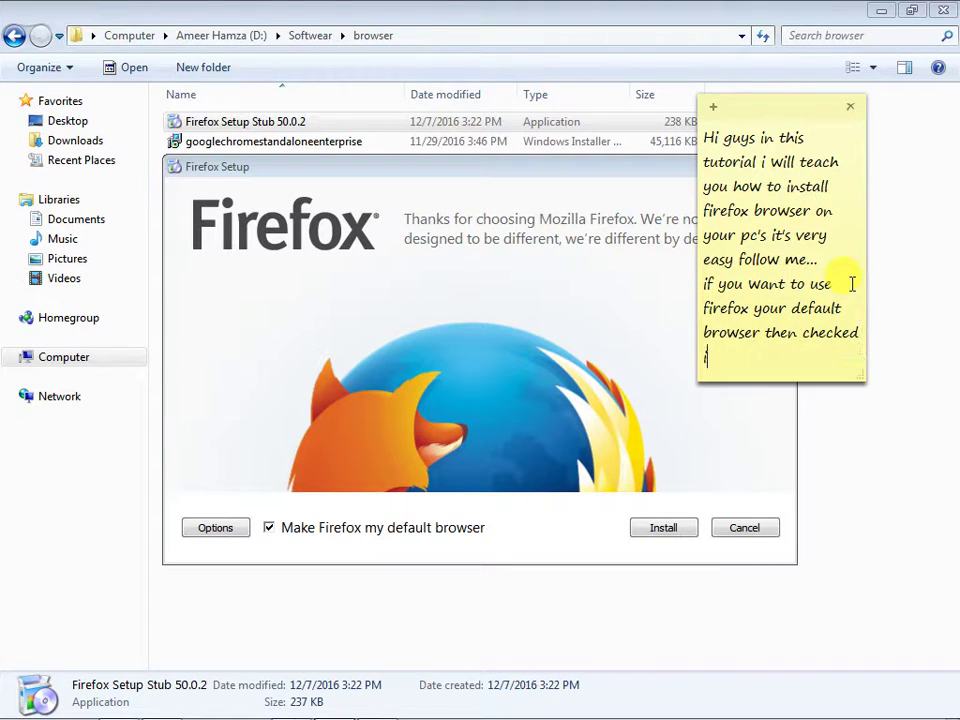
{"action": "type", "text": "t if not then unchecked"}
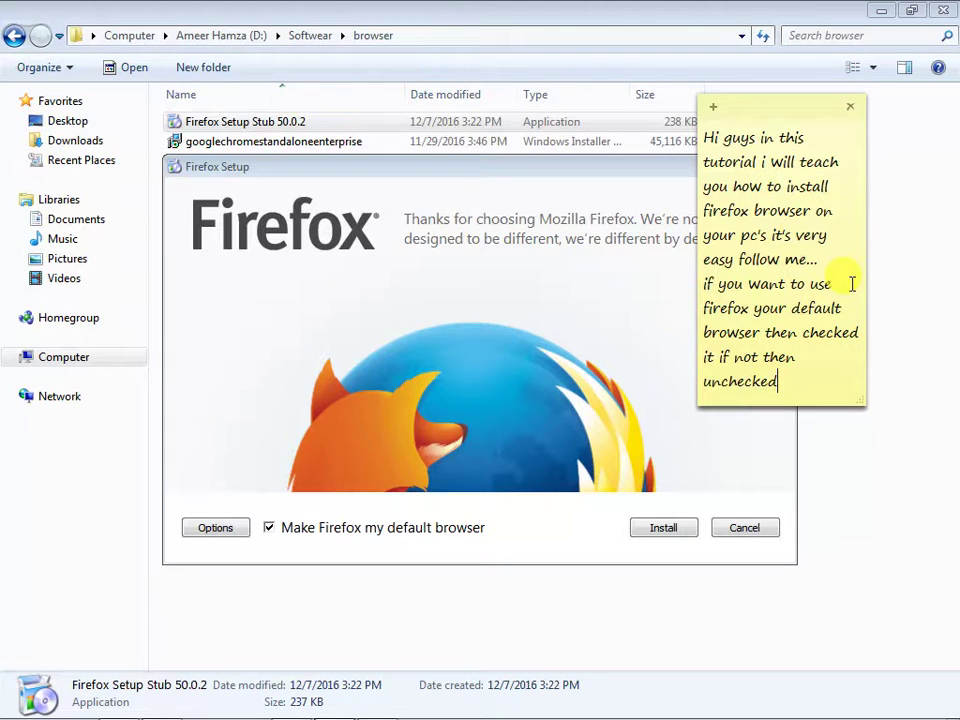
{"action": "type", "text": " it.."}
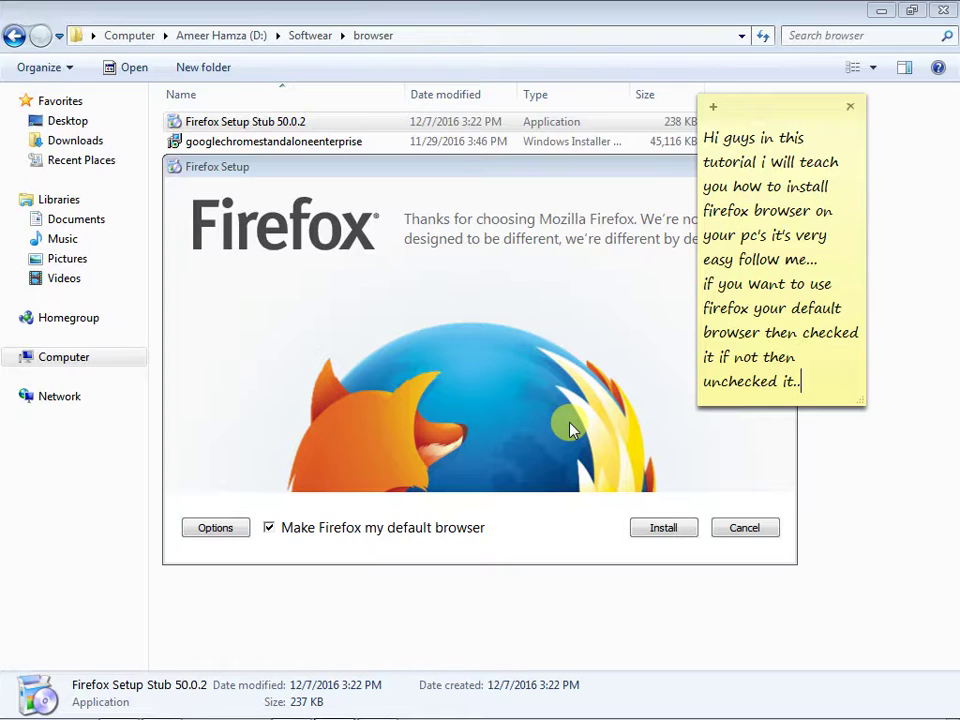
Continue the sticky note with "but i can not use firefos my default browser then i'm going to unchecked it"
{"action": "type", "text": " but a"}
{"action": "key", "text": "BackSpace"}
{"action": "type", "text": "i can not "}
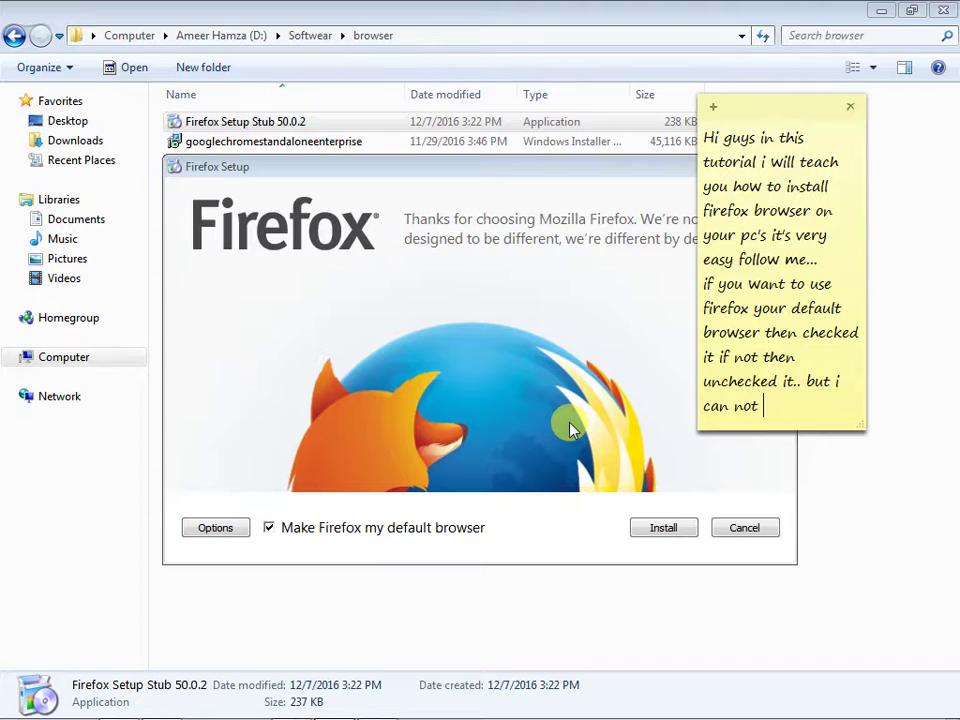
{"action": "type", "text": "use fireb"}
{"action": "key", "text": "BackSpace"}
{"action": "type", "text": "fos"}
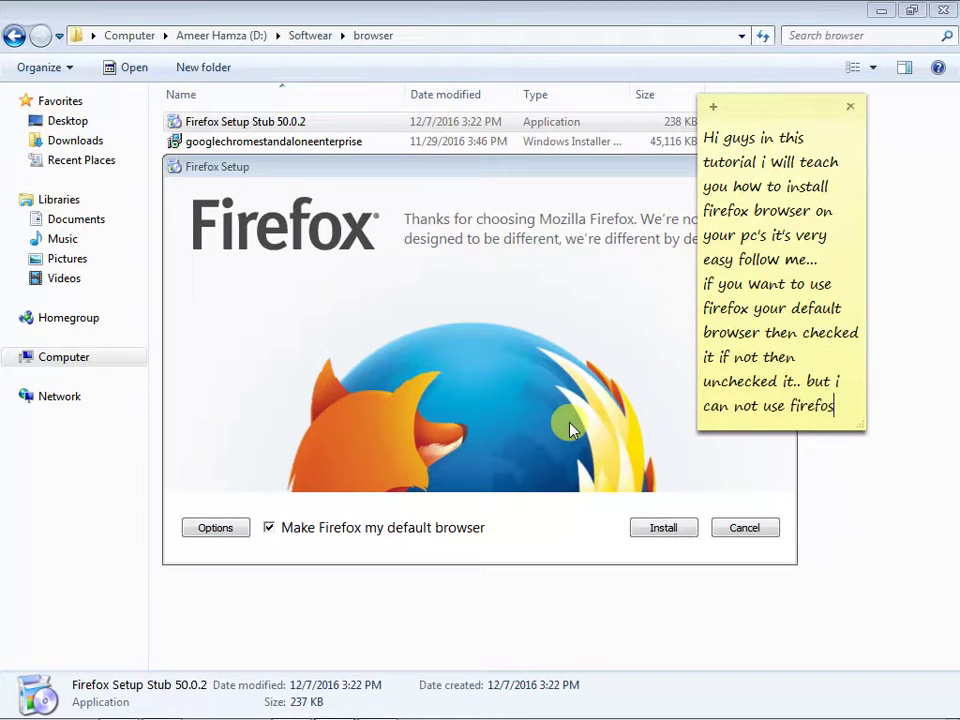
{"action": "type", "text": " my de"}
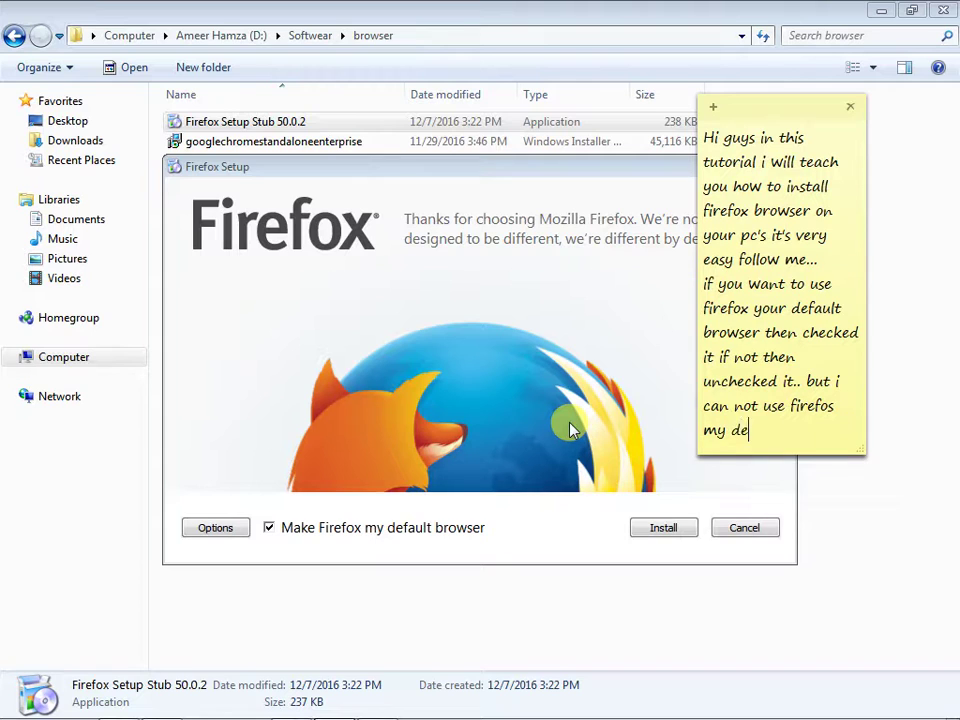
{"action": "type", "text": "fault brows"}
{"action": "key", "text": "BackSpace"}
{"action": "type", "text": "wser "}
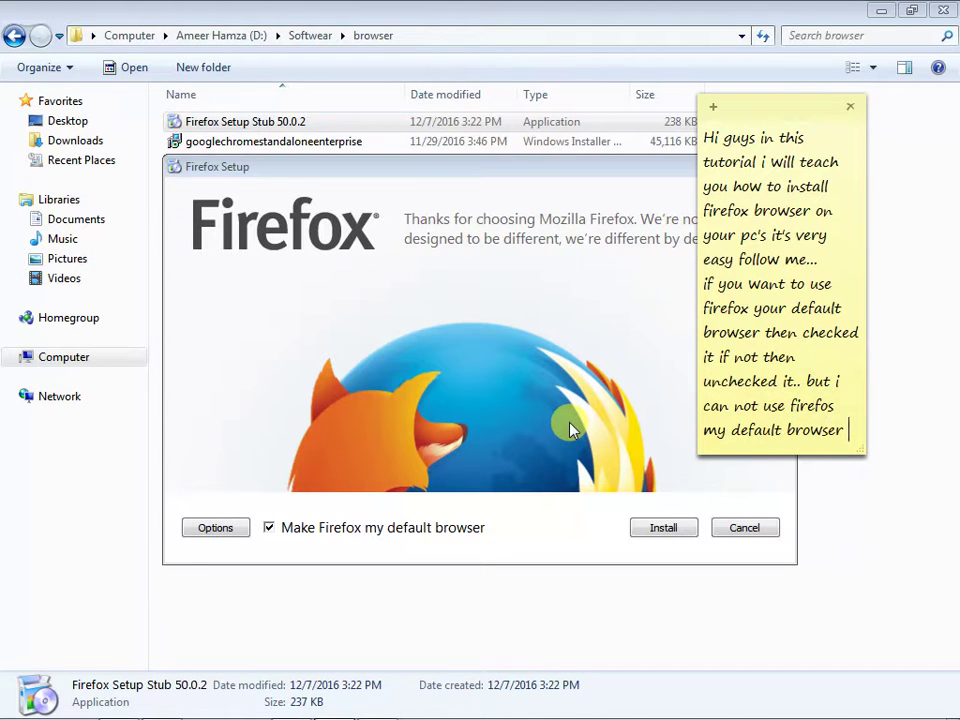
{"action": "type", "text": "then i'm goin"}
{"action": "key", "text": "BackSpace"}
{"action": "type", "text": "g"}
{"action": "type", "text": " to un"}
{"action": "type", "text": "check"}
{"action": "type", "text": "ed it"}
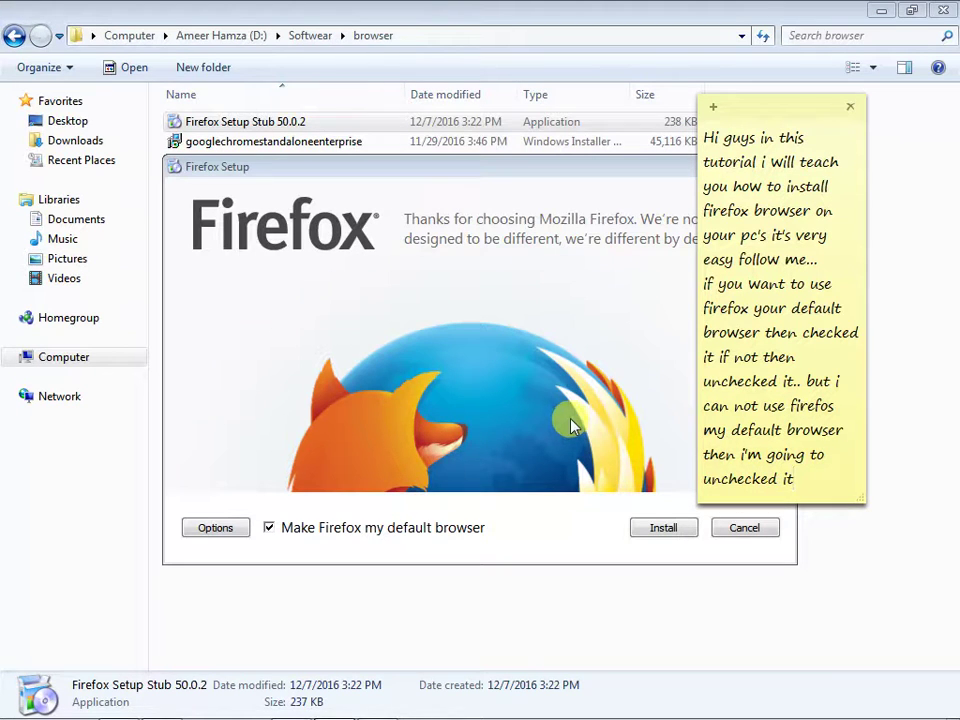
Turn off making Firefox the default browser in Firefox Setup and start the installation
{"action": "left_click", "coordinate": [400, 530]}
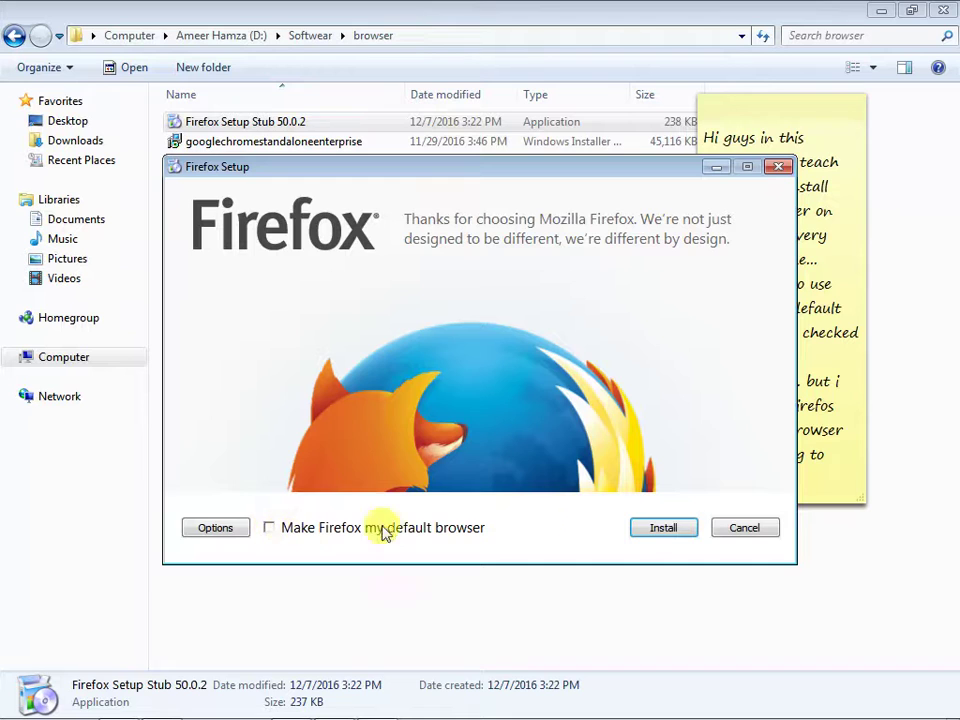
{"action": "left_click", "coordinate": [664, 528]}
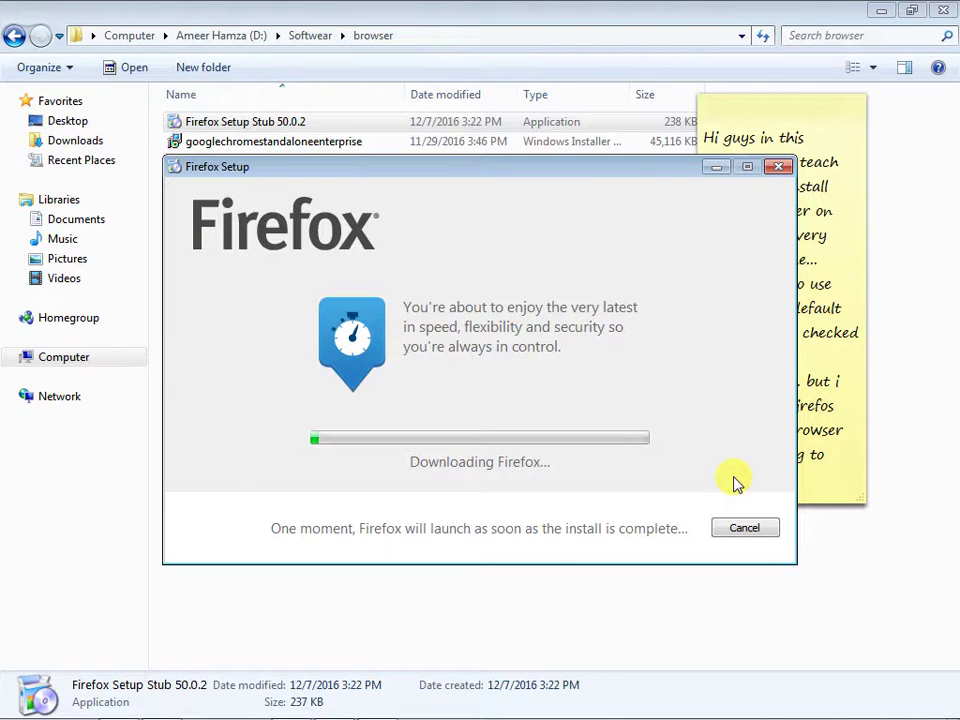
Append "...it take some time so i'm going to pause it in order to save your time..." to the sticky note
{"action": "left_click", "coordinate": [849, 467]}
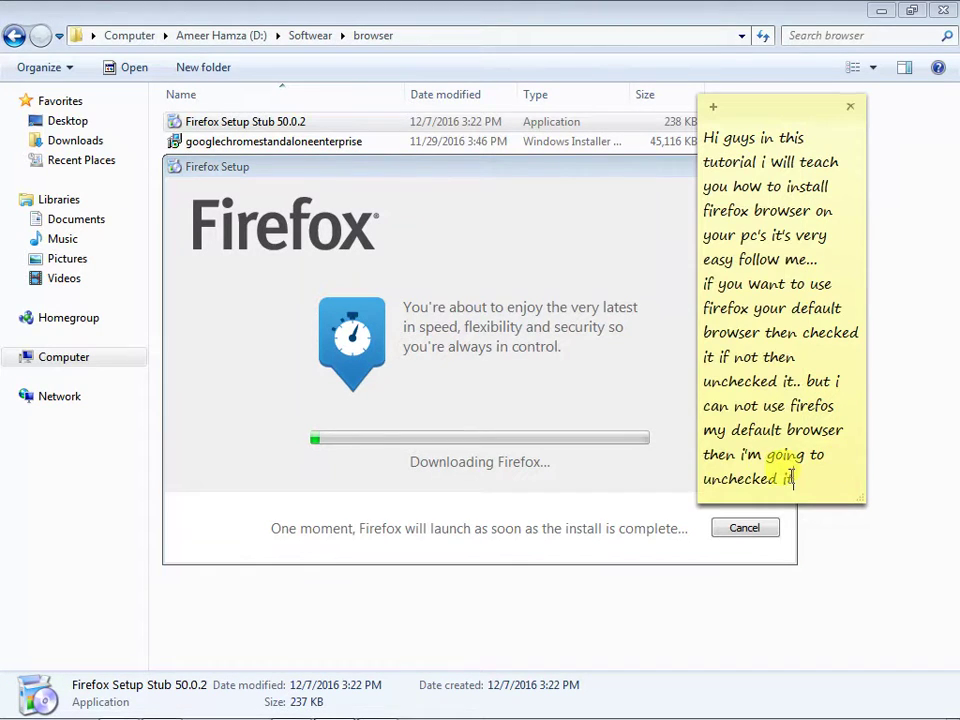
{"action": "type", "text": "..."}
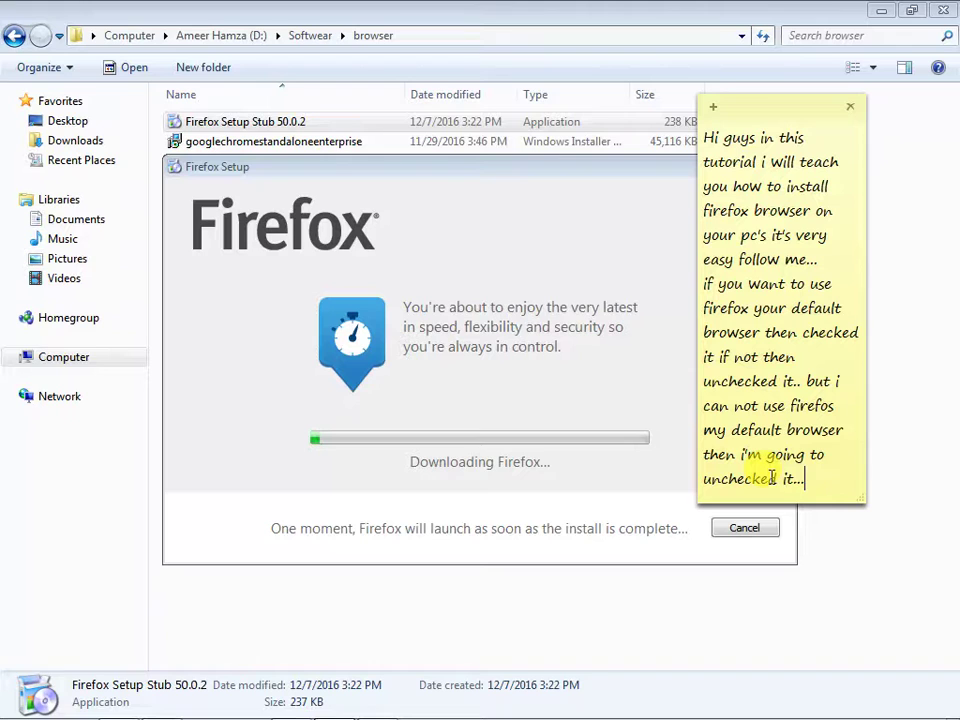
{"action": "type", "text": "it take some "}
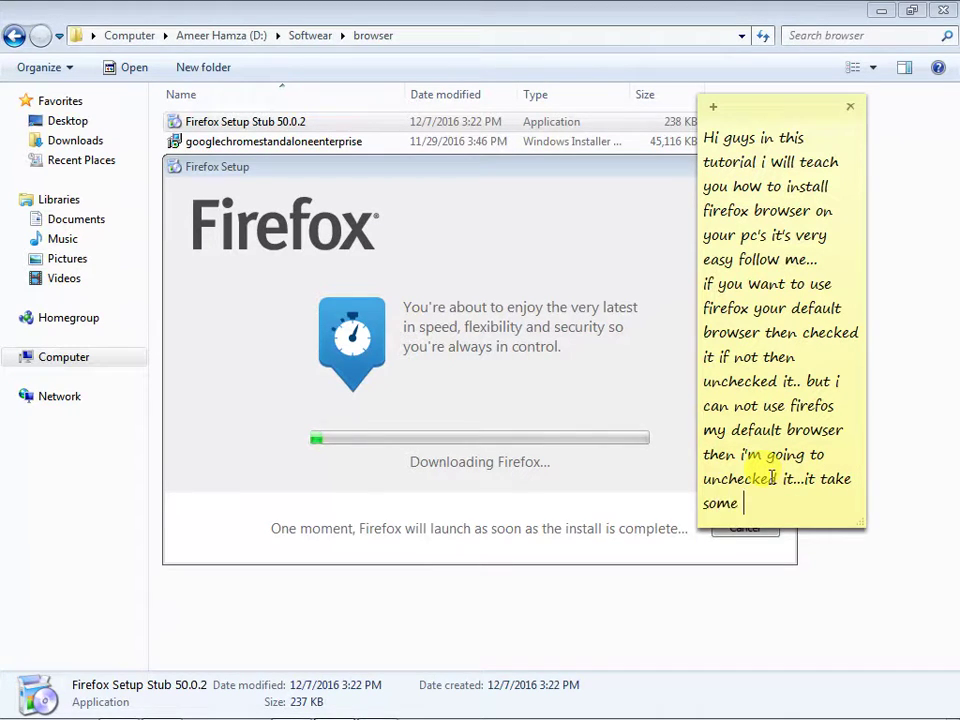
{"action": "type", "text": "time "}
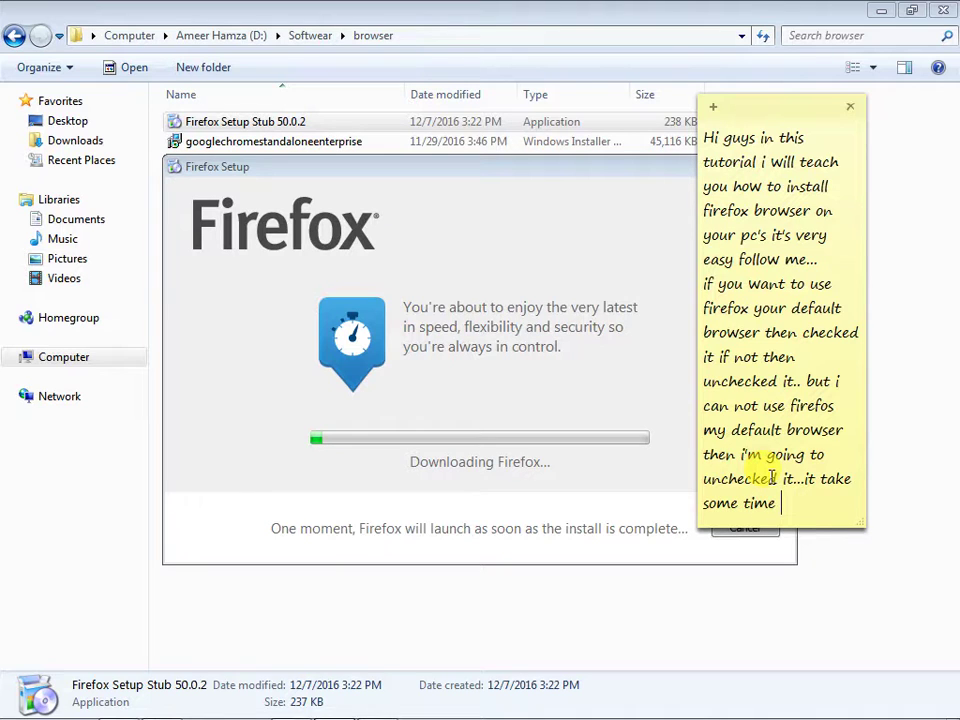
{"action": "type", "text": "so i"}
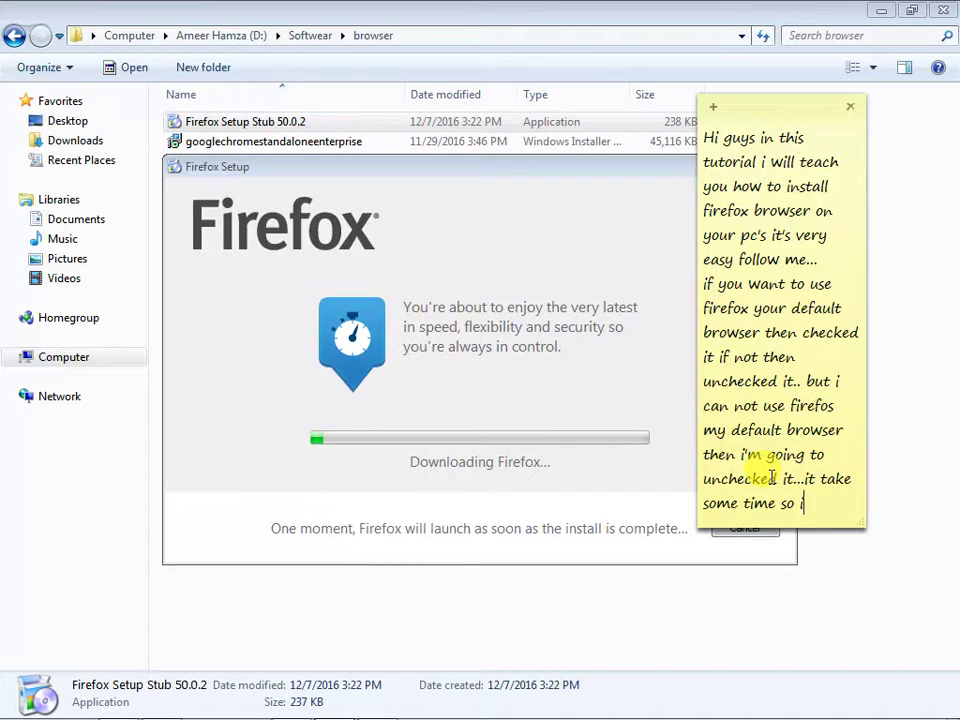
{"action": "key", "text": "BackSpace"}
{"action": "type", "text": "'m going to "}
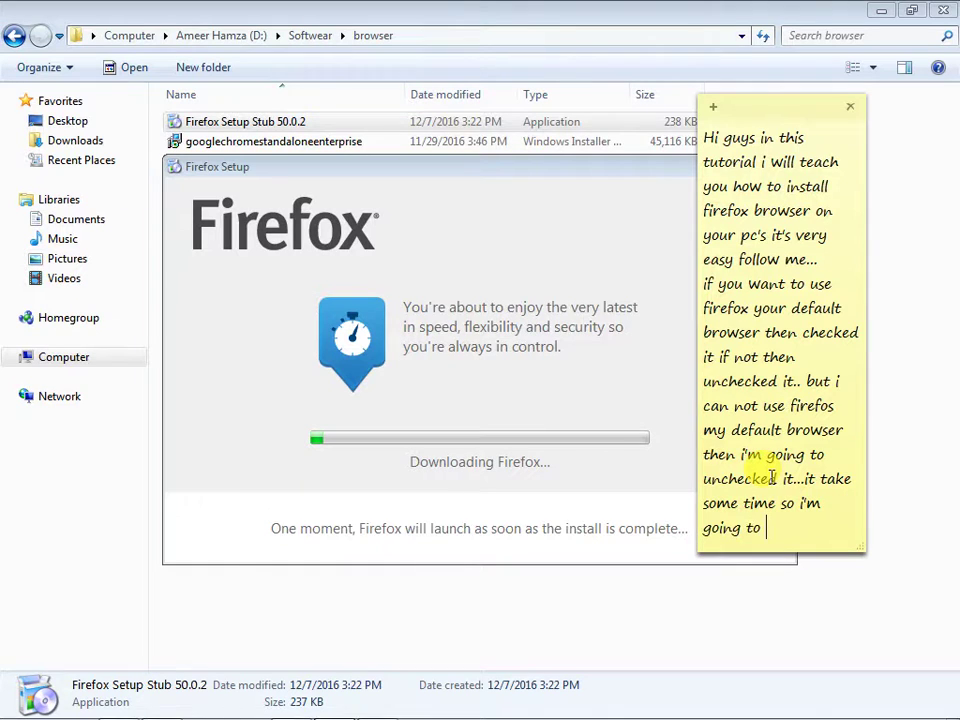
{"action": "type", "text": "pasuse it in oor"}
{"action": "key", "text": "BackSpace"}
{"action": "key", "text": "BackSpace"}
{"action": "type", "text": "rder to save"}
{"action": "type", "text": "your time"}
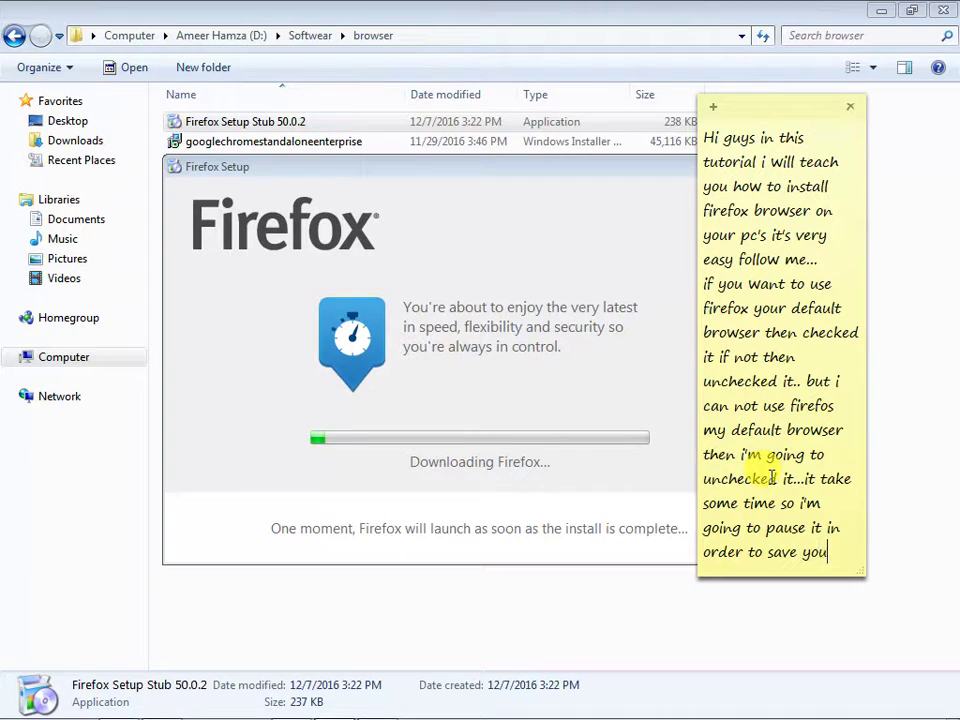
{"action": "type", "text": "..."}
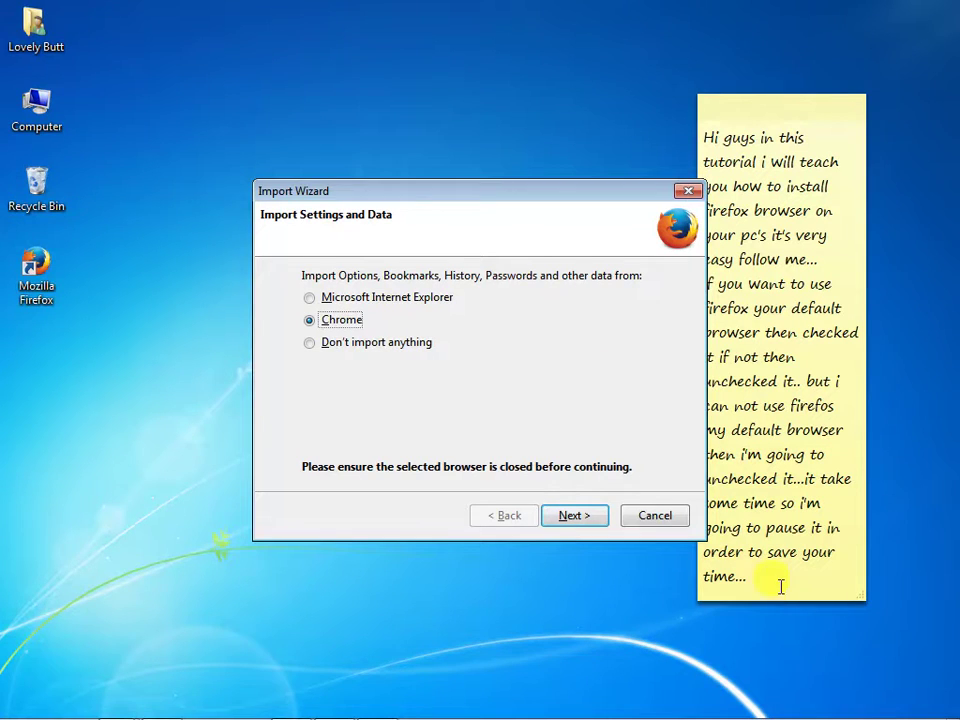
Add a new line to the sticky note: "okay guys see installation is done.. so"
{"action": "left_click", "coordinate": [781, 587]}
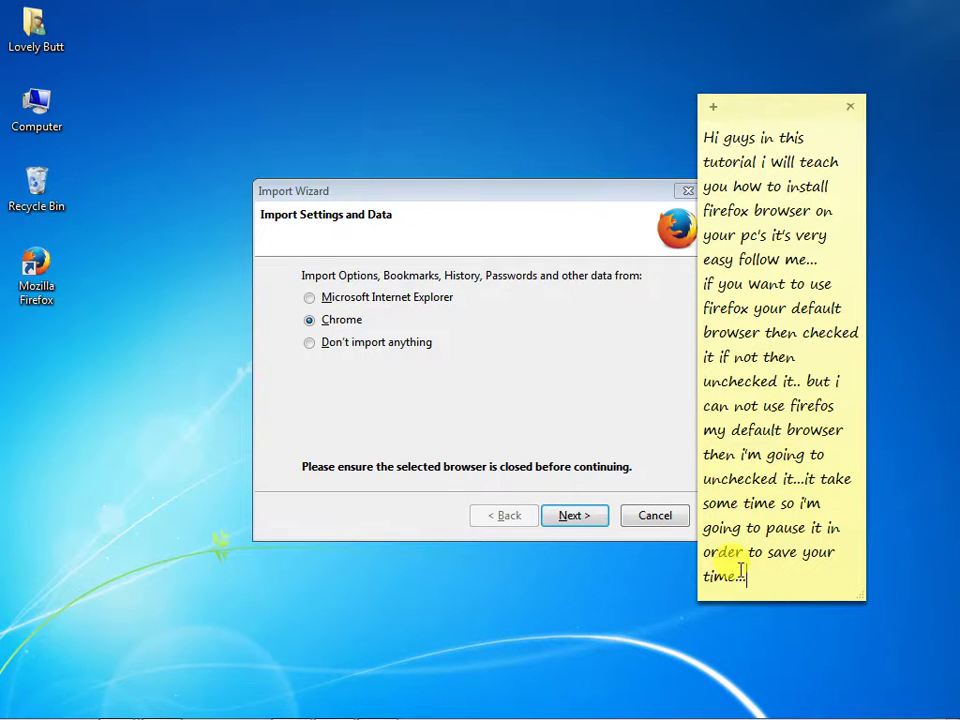
{"action": "key", "text": "Return"}
{"action": "type", "text": "ok"}
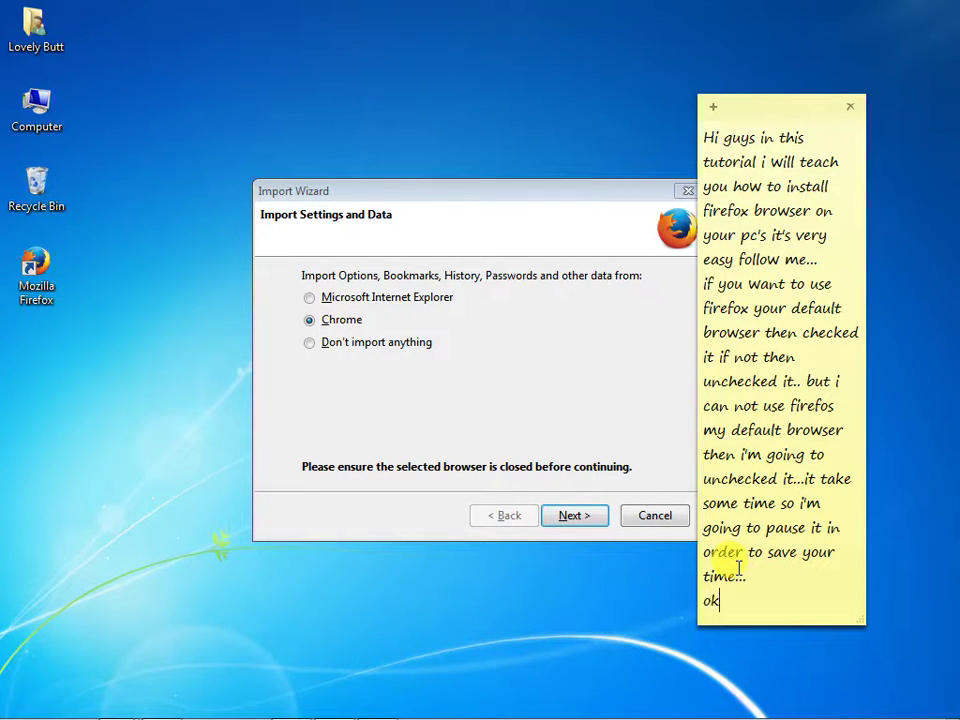
{"action": "type", "text": "ay guys see "}
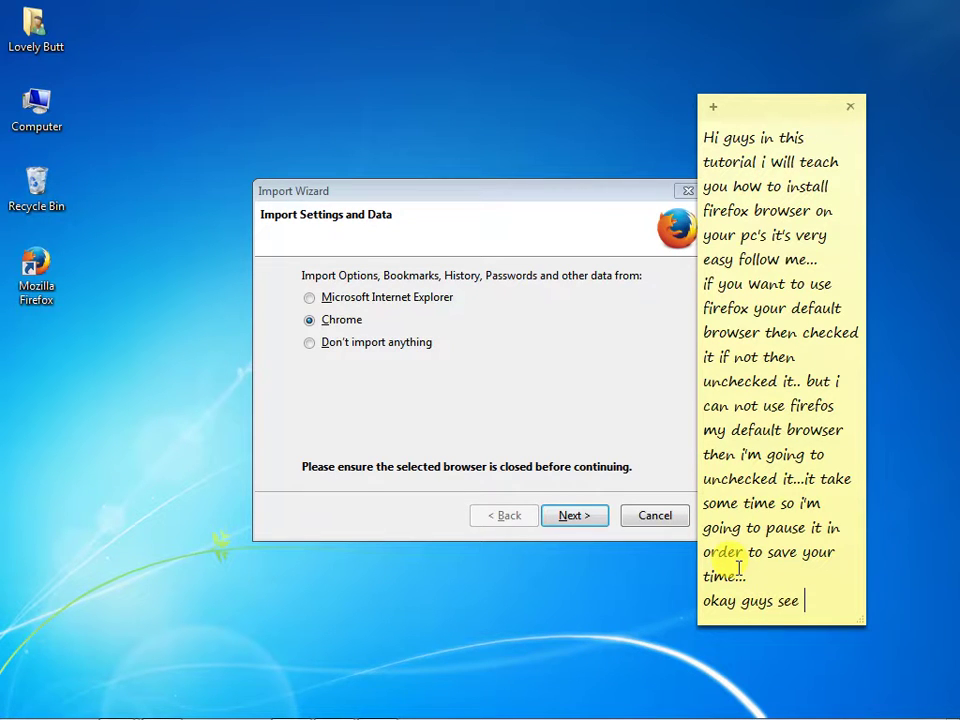
{"action": "type", "text": "installtio"}
{"action": "key", "text": "BackSpace"}
{"action": "key", "text": "BackSpace"}
{"action": "key", "text": "BackSpace"}
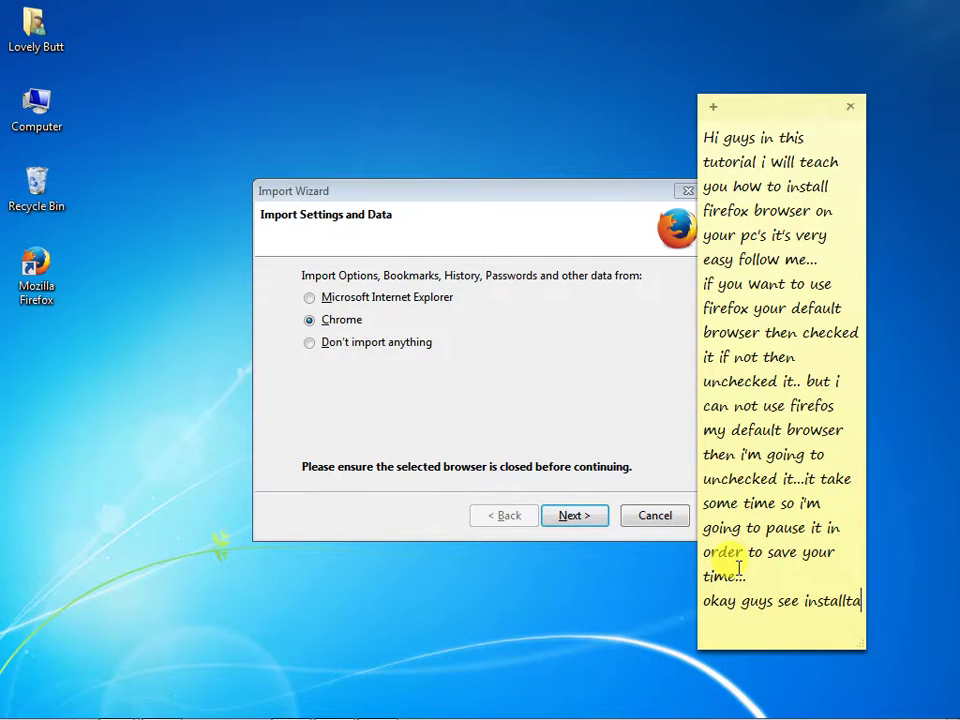
{"action": "type", "text": "ation is al"}
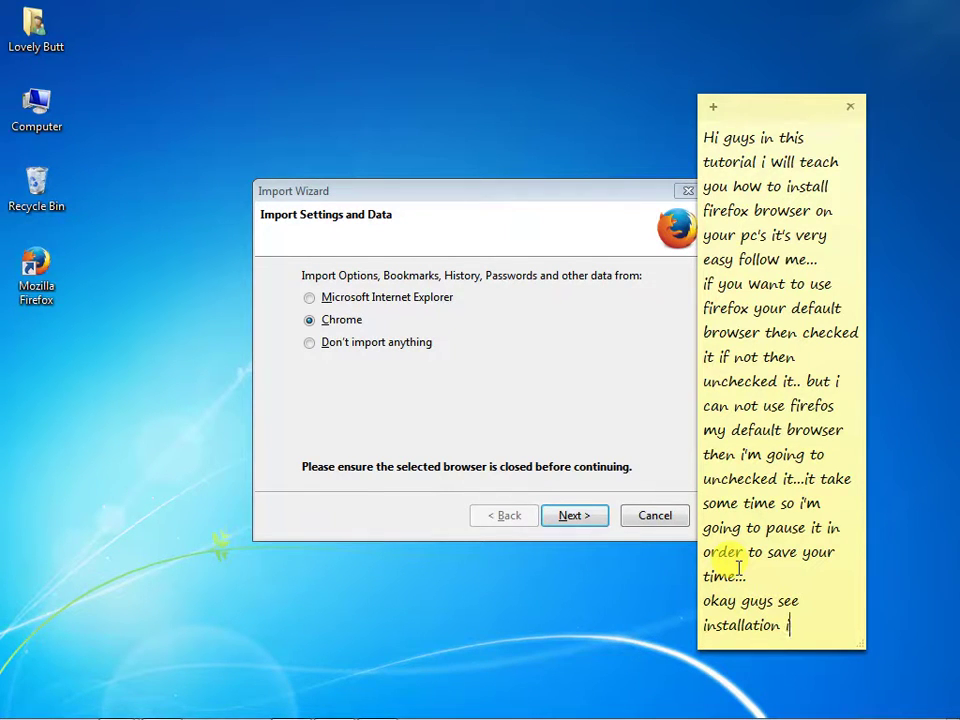
{"action": "key", "text": "BackSpace"}
{"action": "key", "text": "BackSpace"}
{"action": "type", "text": "done.. so"}
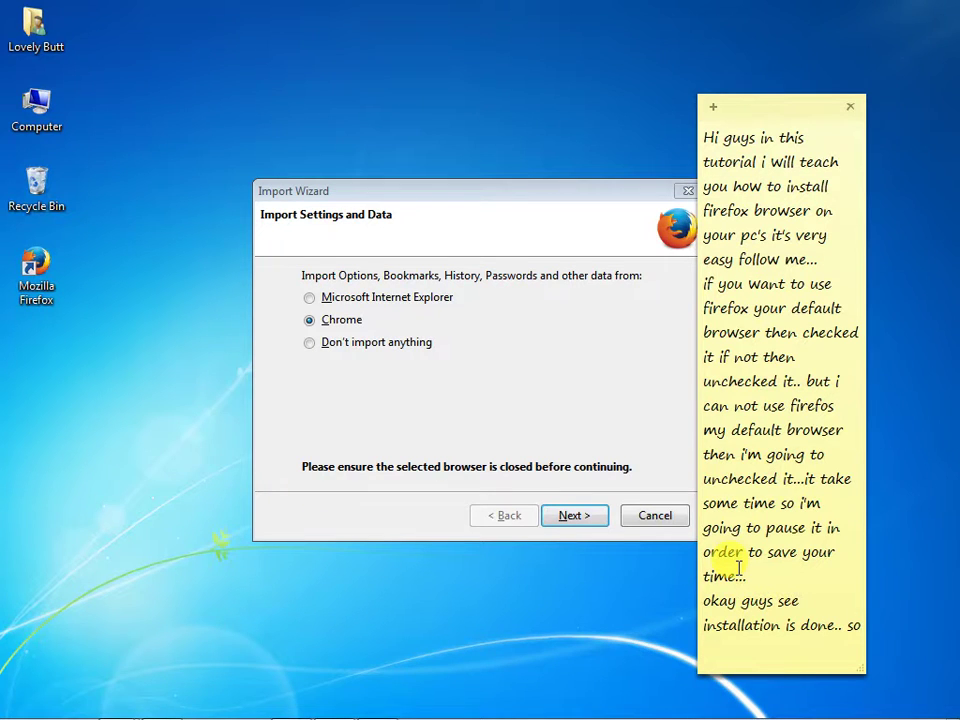
Continue the sticky note's last sentence with "now he ask me"
{"action": "type", "text": " now he "}
{"action": "type", "text": "sask"}
{"action": "key", "text": "BackSpace"}
{"action": "key", "text": "BackSpace"}
{"action": "key", "text": "BackSpace"}
{"action": "key", "text": "BackSpace"}
{"action": "type", "text": "ask me "}
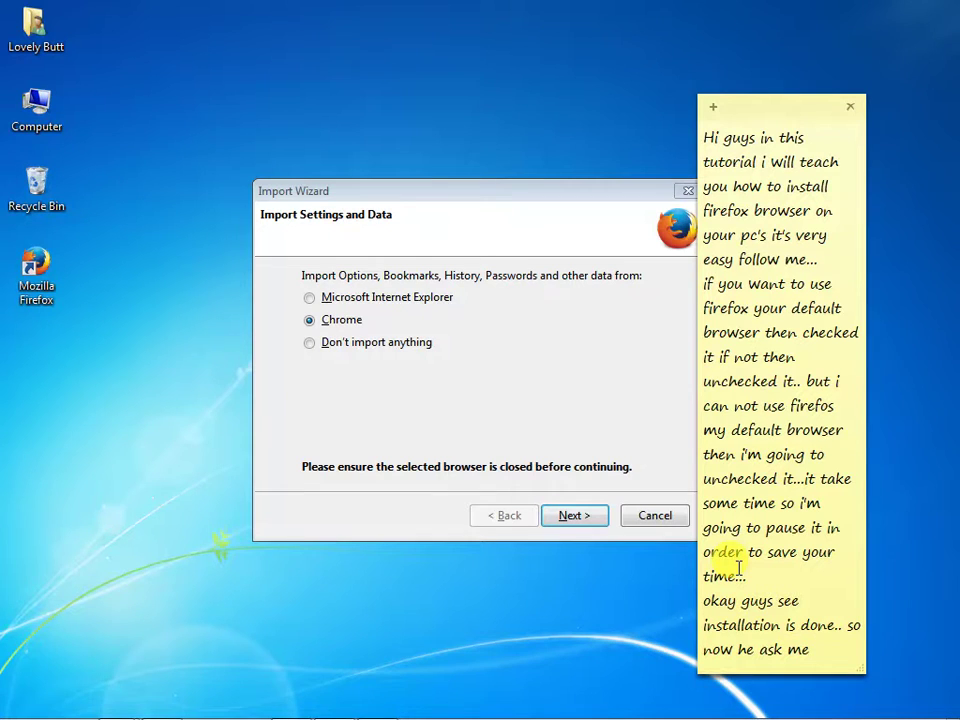
Continue the sticky note with "do you want to import bookmark from any other browser"
{"action": "type", "text": "do you want to import m"}
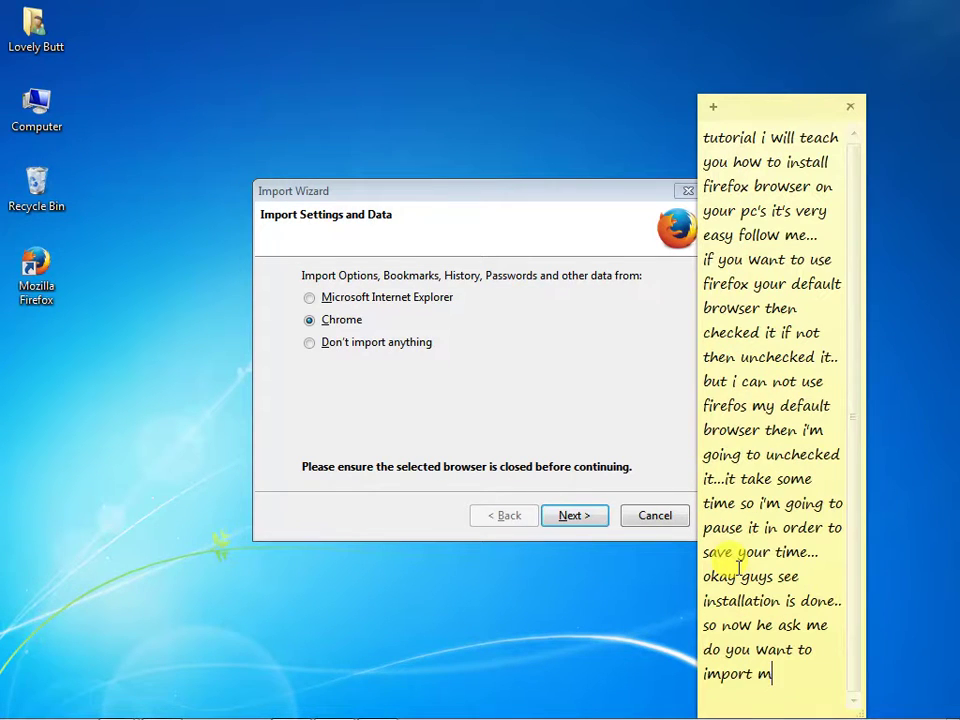
{"action": "key", "text": "BackSpace"}
{"action": "type", "text": "bocck"}
{"action": "key", "text": "BackSpace"}
{"action": "key", "text": "BackSpace"}
{"action": "type", "text": "okmark"}
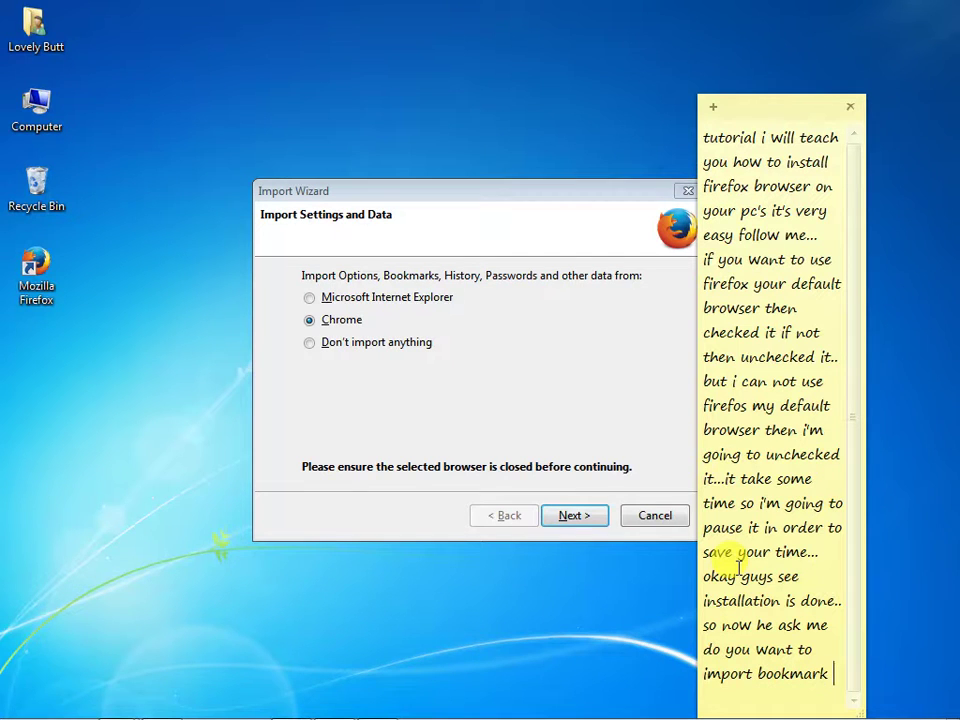
{"action": "type", "text": " from any"}
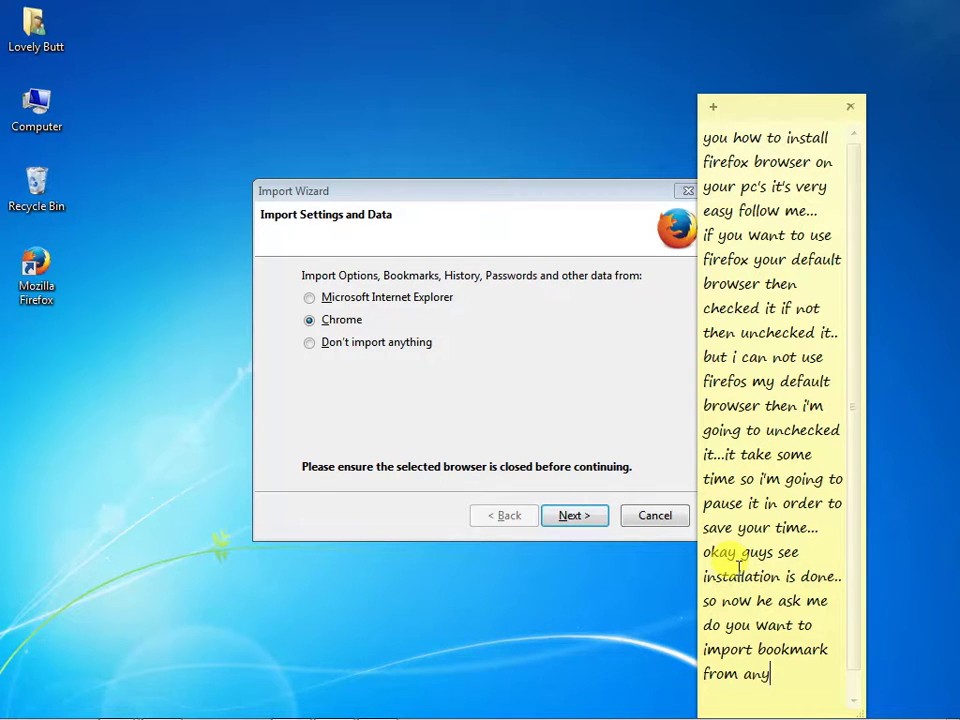
{"action": "type", "text": " other browser "}
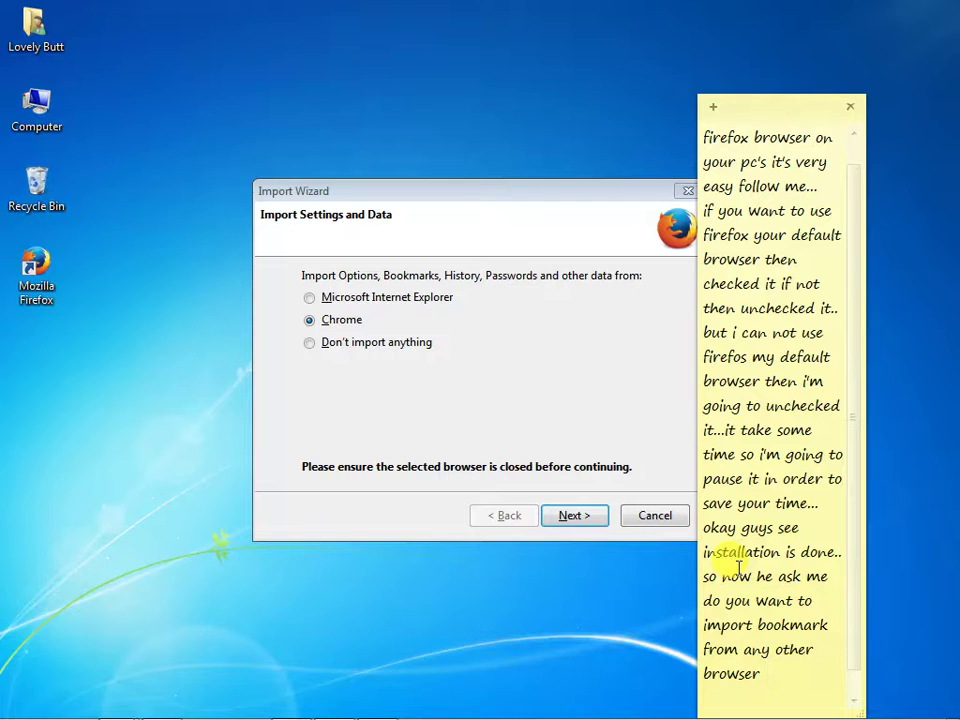
Append "if you agree to improt" to the sticky note
{"action": "type", "text": "if you"}
{"action": "type", "text": " a"}
{"action": "type", "text": "gree to i"}
{"action": "type", "text": "mprot"}
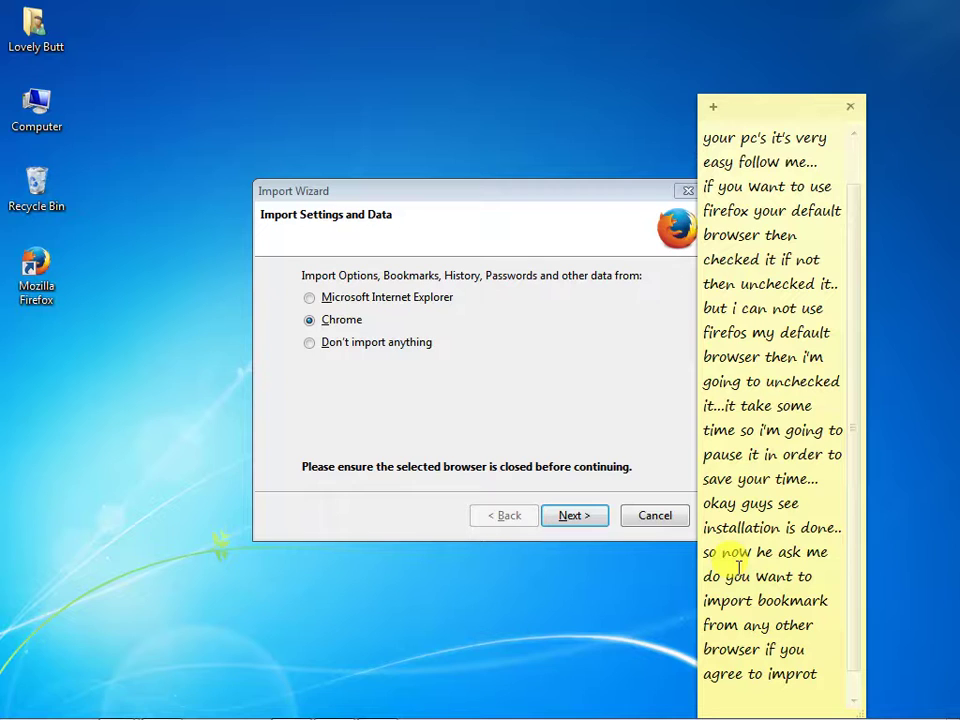
Replace all of the sticky note's text with "then choose any one and import"
{"action": "key", "text": "ctrl+a"}
{"action": "key", "text": "Delete"}
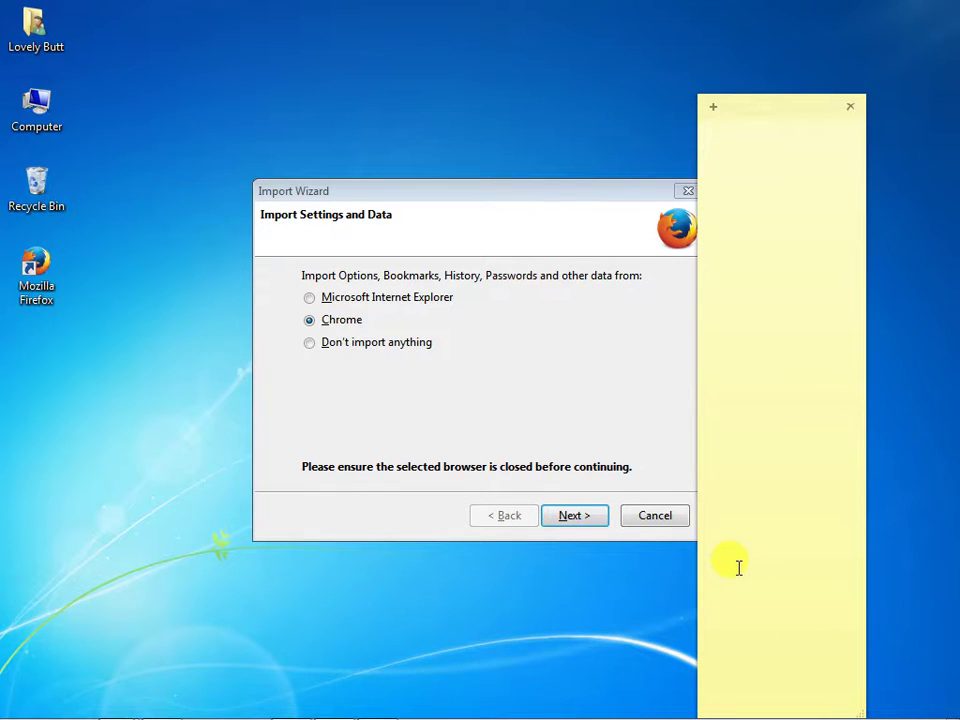
{"action": "type", "text": "then choo"}
{"action": "type", "text": "s"}
{"action": "key", "text": "BackSpace"}
{"action": "type", "text": "choose any on"}
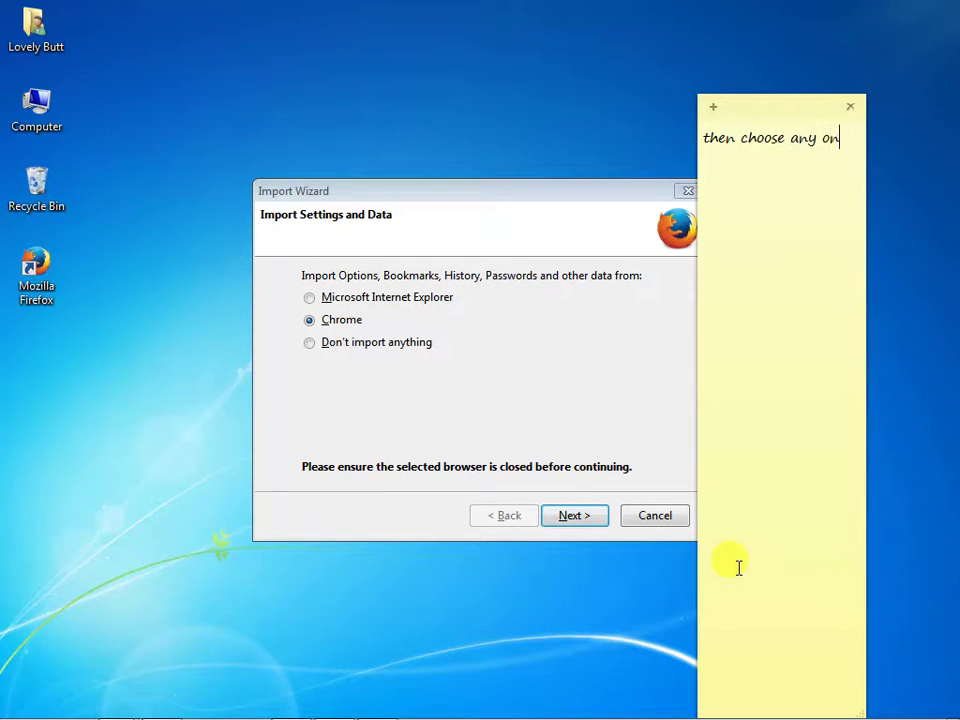
{"action": "type", "text": "e and import "}
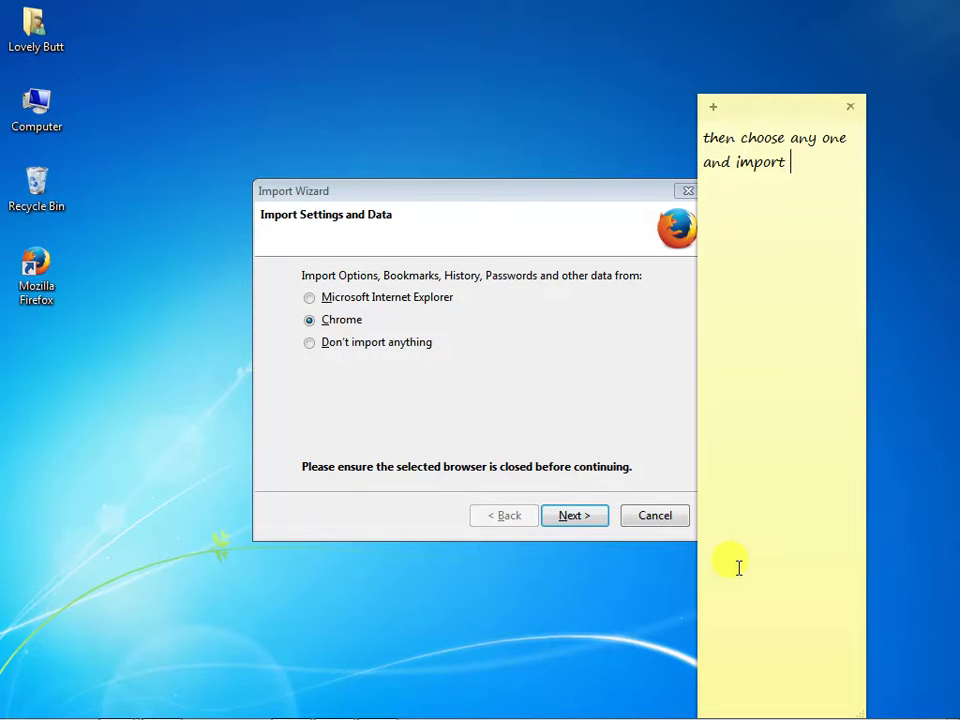
Continue the sticky note with "bookmarks and history and password and other.. if not"
{"action": "type", "text": "bookmarks ans k"}
{"action": "key", "text": "BackSpace"}
{"action": "key", "text": "BackSpace"}
{"action": "type", "text": "d hist"}
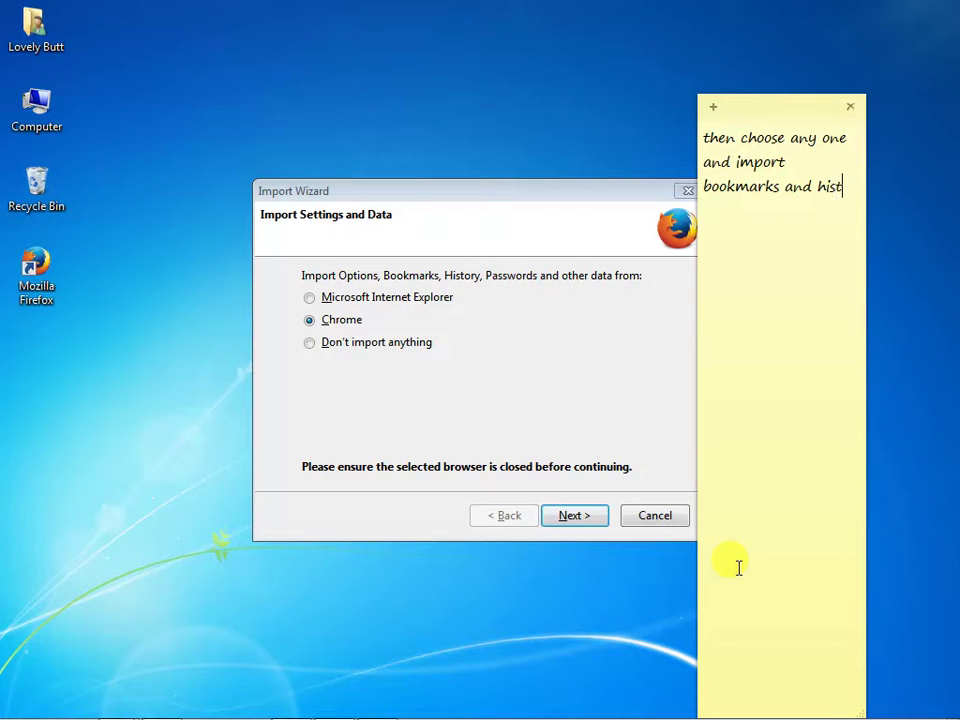
{"action": "type", "text": "ory and "}
{"action": "type", "text": "passowrd"}
{"action": "key", "text": "BackSpace"}
{"action": "key", "text": "BackSpace"}
{"action": "key", "text": "BackSpace"}
{"action": "key", "text": "BackSpace"}
{"action": "type", "text": "word and tho"}
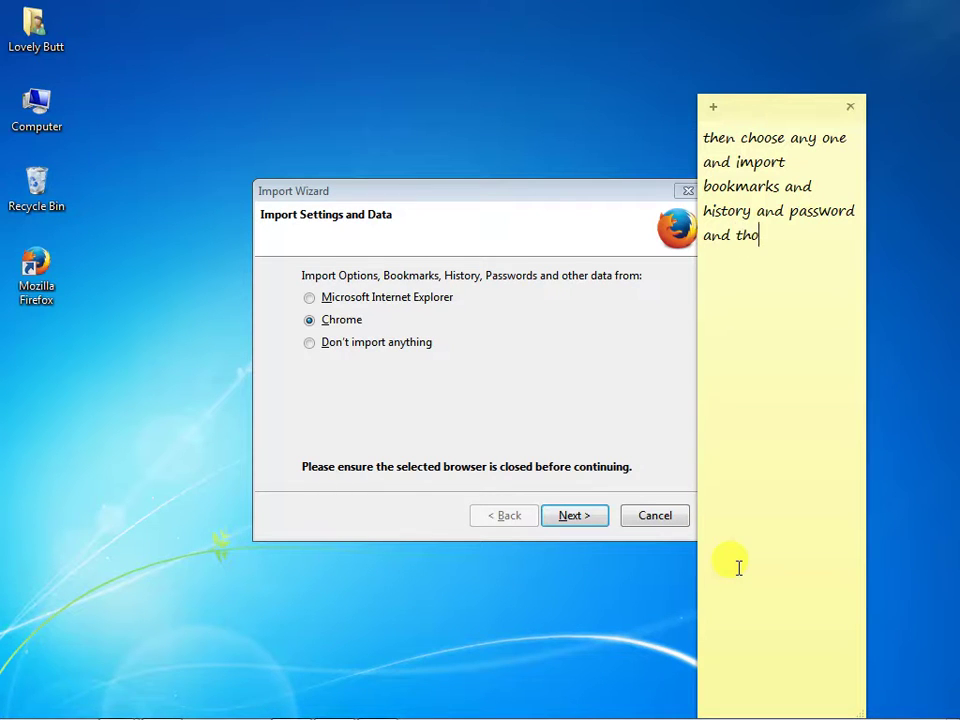
{"action": "key", "text": "BackSpace"}
{"action": "key", "text": "BackSpace"}
{"action": "key", "text": "BackSpace"}
{"action": "type", "text": "other.. if not"}
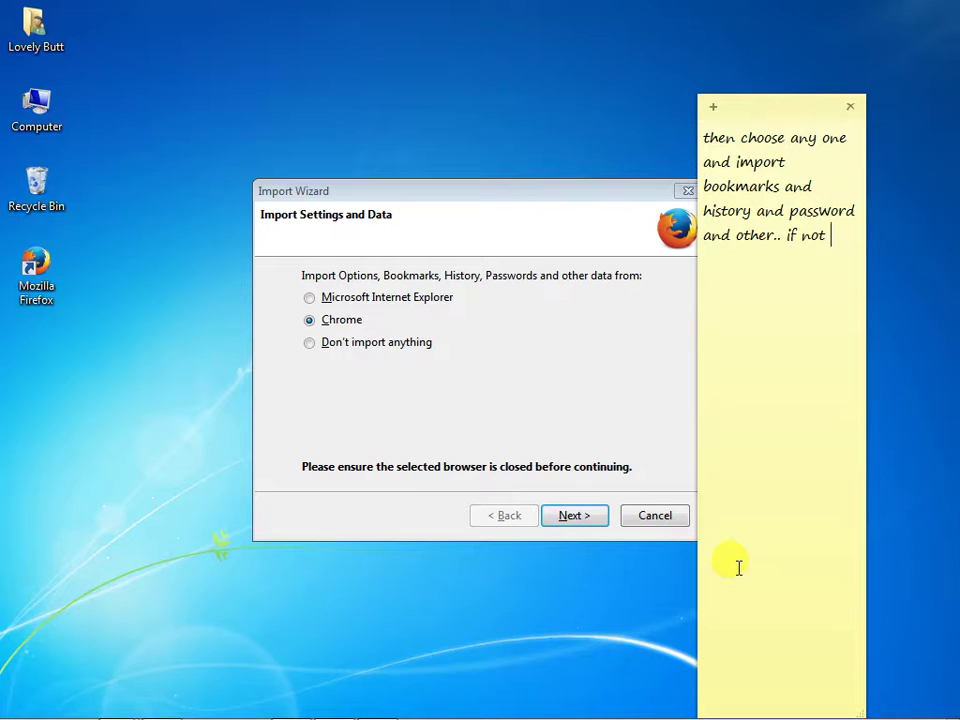
Complete the sticky note's sentence with "select Don't import anything.."
{"action": "type", "text": " ch"}
{"action": "key", "text": "BackSpace"}
{"action": "key", "text": "BackSpace"}
{"action": "type", "text": "sle"}
{"action": "key", "text": "BackSpace"}
{"action": "key", "text": "BackSpace"}
{"action": "type", "text": "elect"}
{"action": "type", "text": " Ho"}
{"action": "key", "text": "BackSpace"}
{"action": "key", "text": "BackSpace"}
{"action": "type", "text": "Don't "}
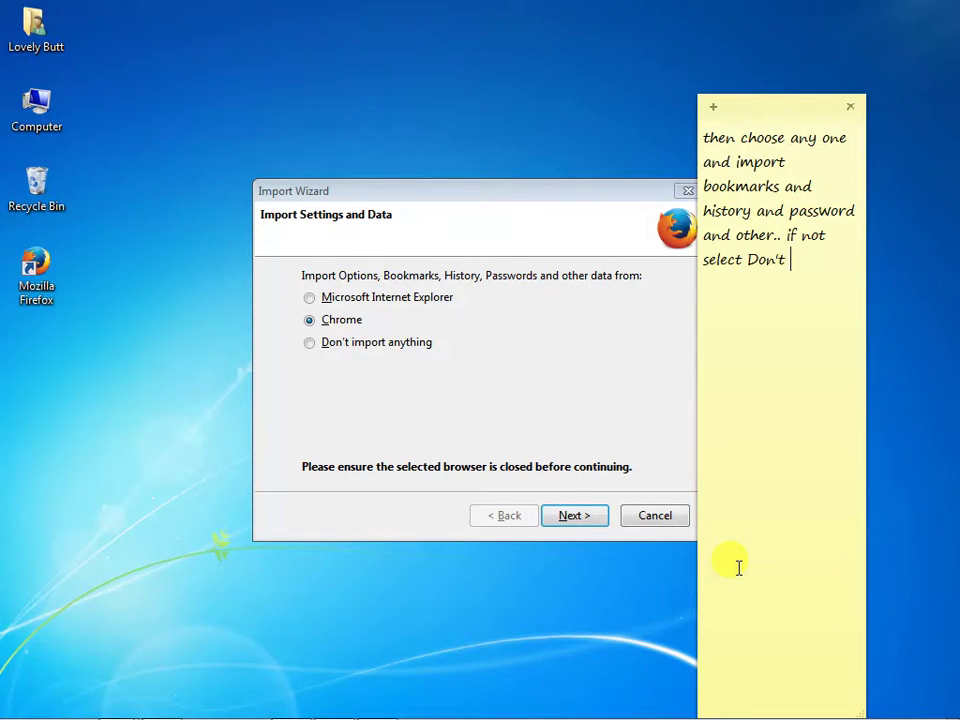
{"action": "type", "text": "import anything"}
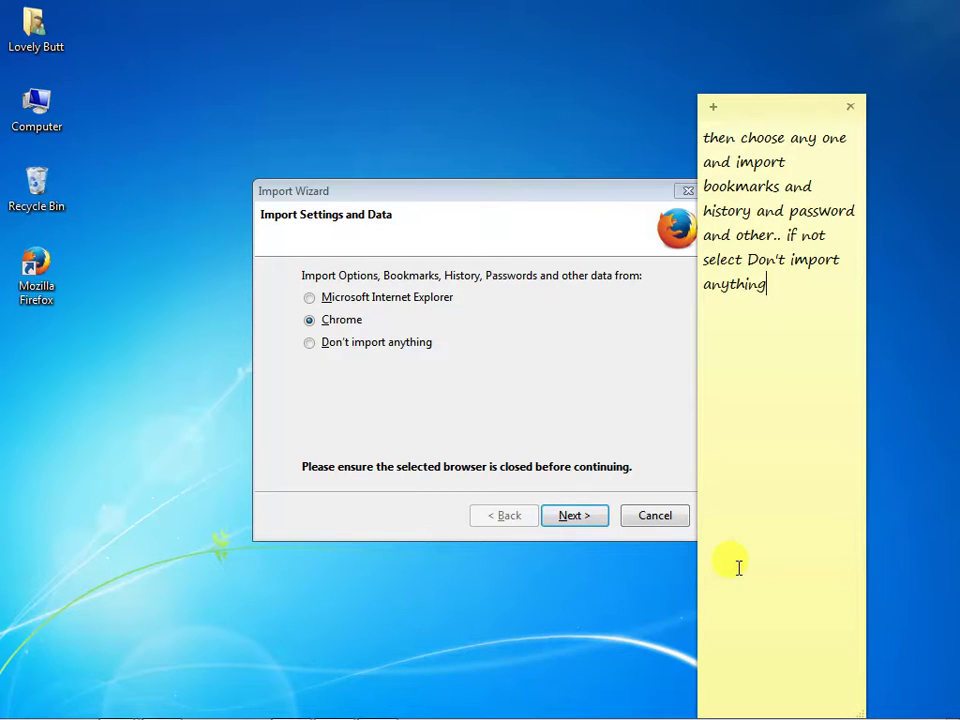
{"action": "type", "text": ".."}
Add a new line to the sticky note: "for this time i'm not want to import any type of history"
{"action": "key", "text": "Return"}
{"action": "type", "text": "for this f"}
{"action": "type", "text": "ime a"}
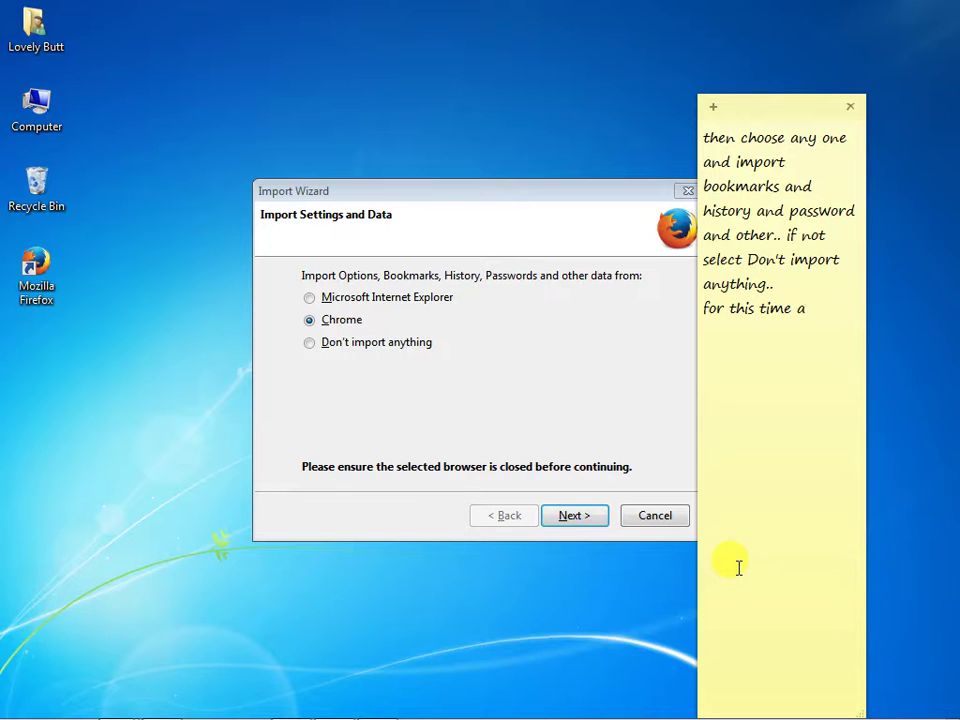
{"action": "key", "text": "BackSpace"}
{"action": "type", "text": "i'm not want "}
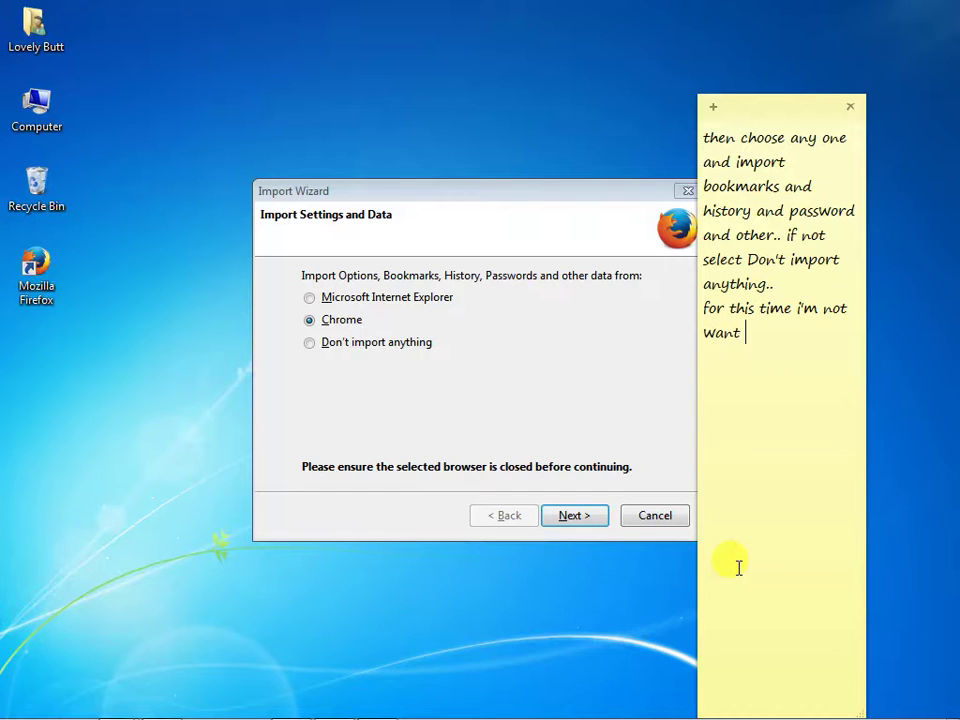
{"action": "type", "text": "to import any type fo"}
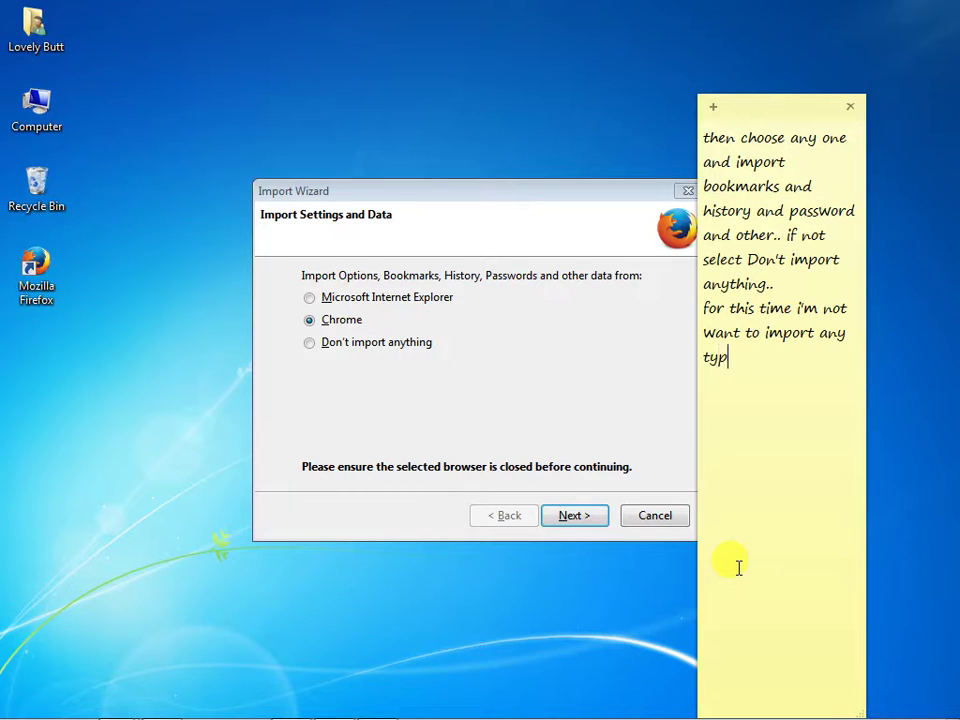
{"action": "key", "text": "BackSpace"}
{"action": "key", "text": "BackSpace"}
{"action": "type", "text": "fo"}
{"action": "key", "text": "BackSpace"}
{"action": "key", "text": "BackSpace"}
{"action": "type", "text": "of historym"}
{"action": "key", "text": "BackSpace"}
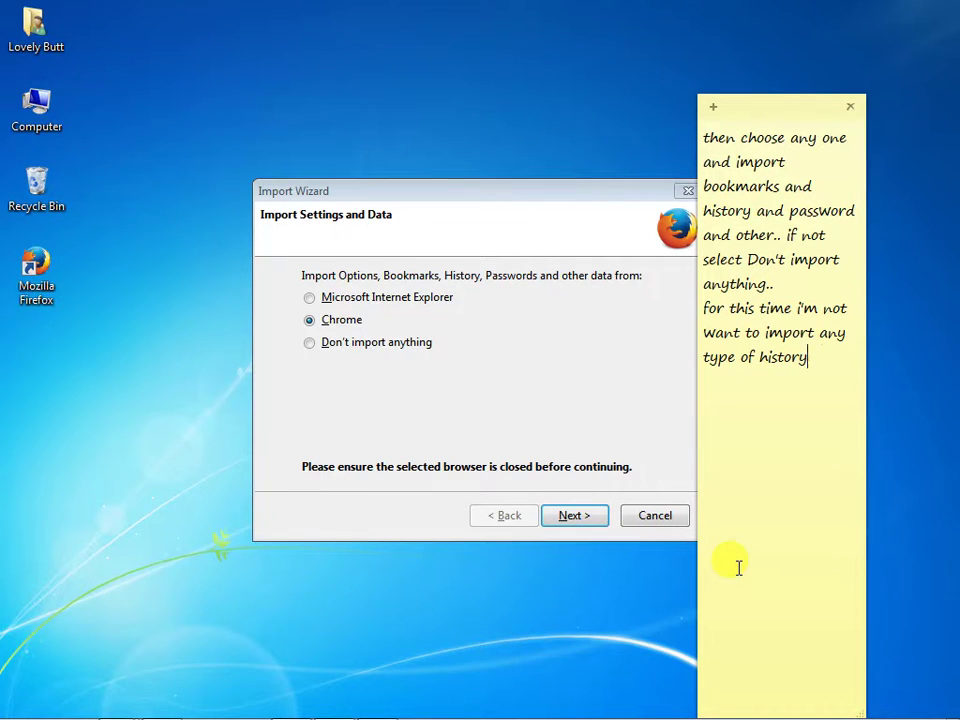
Continue the sticky note with ",password and bookmarks so i'll choose Don't import anything"
{"action": "type", "text": ",passowrd"}
{"action": "key", "text": "BackSpace"}
{"action": "key", "text": "BackSpace"}
{"action": "key", "text": "BackSpace"}
{"action": "key", "text": "BackSpace"}
{"action": "type", "text": "word"}
{"action": "type", "text": ","}
{"action": "key", "text": "BackSpace"}
{"action": "type", "text": "an"}
{"action": "key", "text": "BackSpace"}
{"action": "key", "text": "BackSpace"}
{"action": "type", "text": "a"}
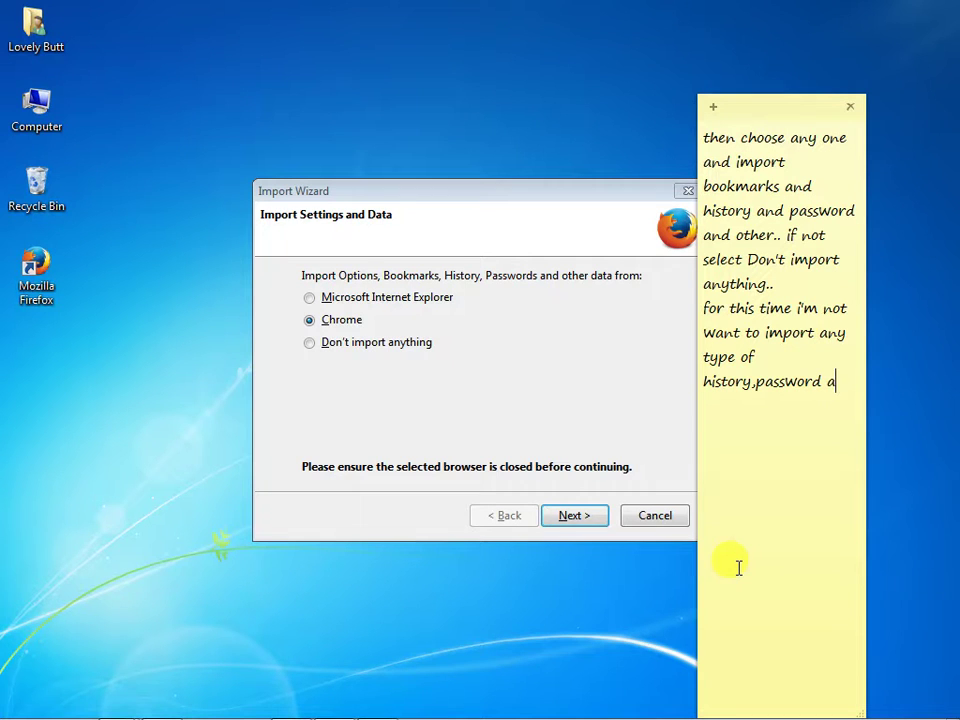
{"action": "type", "text": "nd bookmarks so i"}
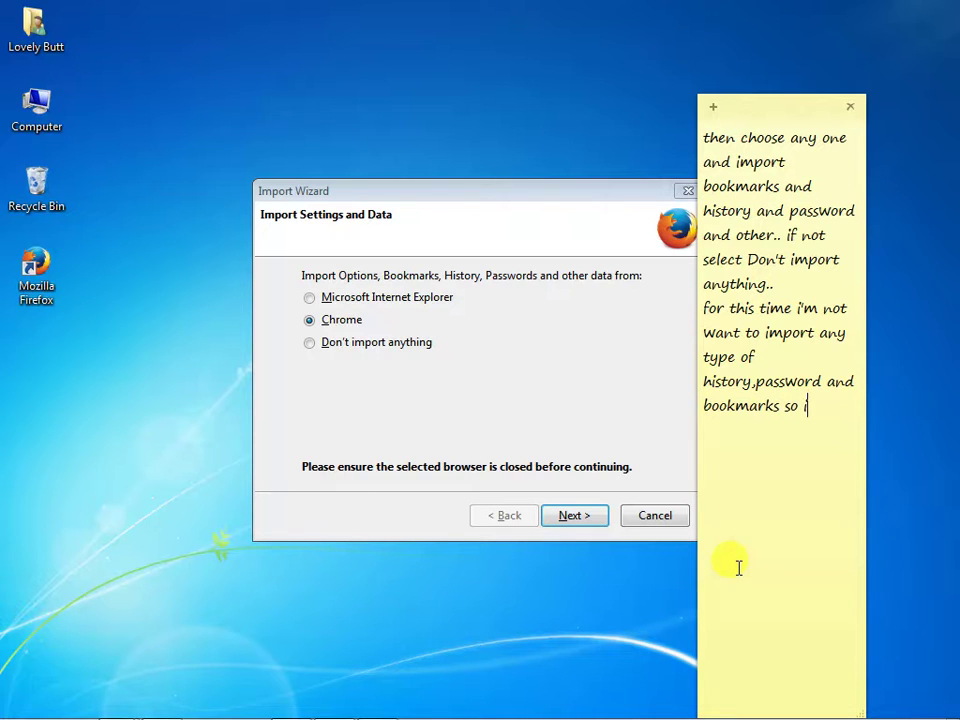
{"action": "type", "text": "'ll choose Do"}
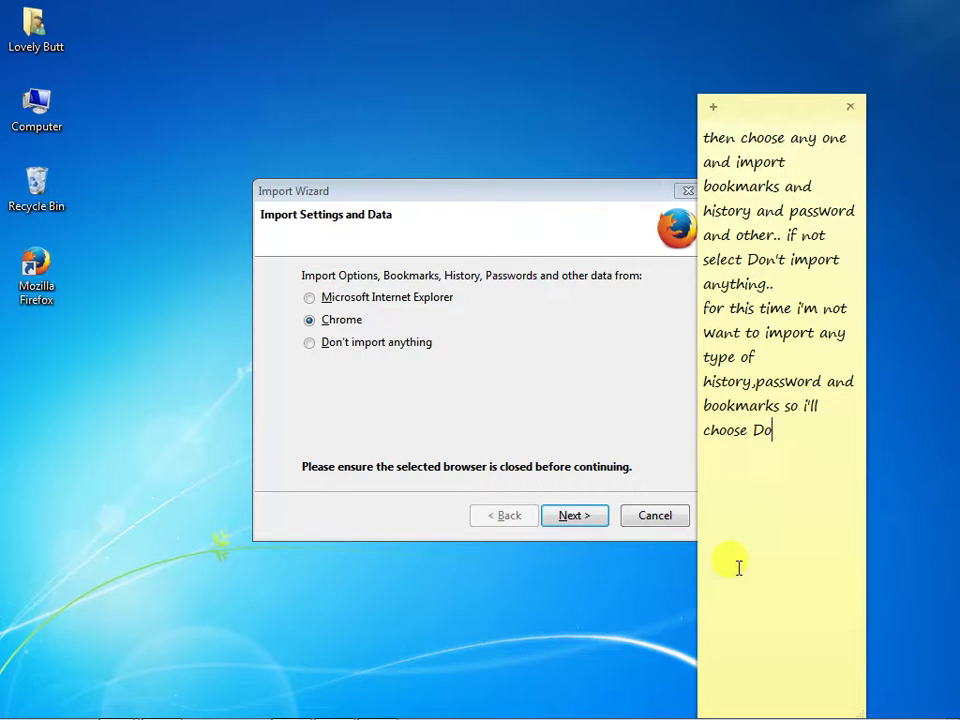
{"action": "type", "text": "n't import anything"}
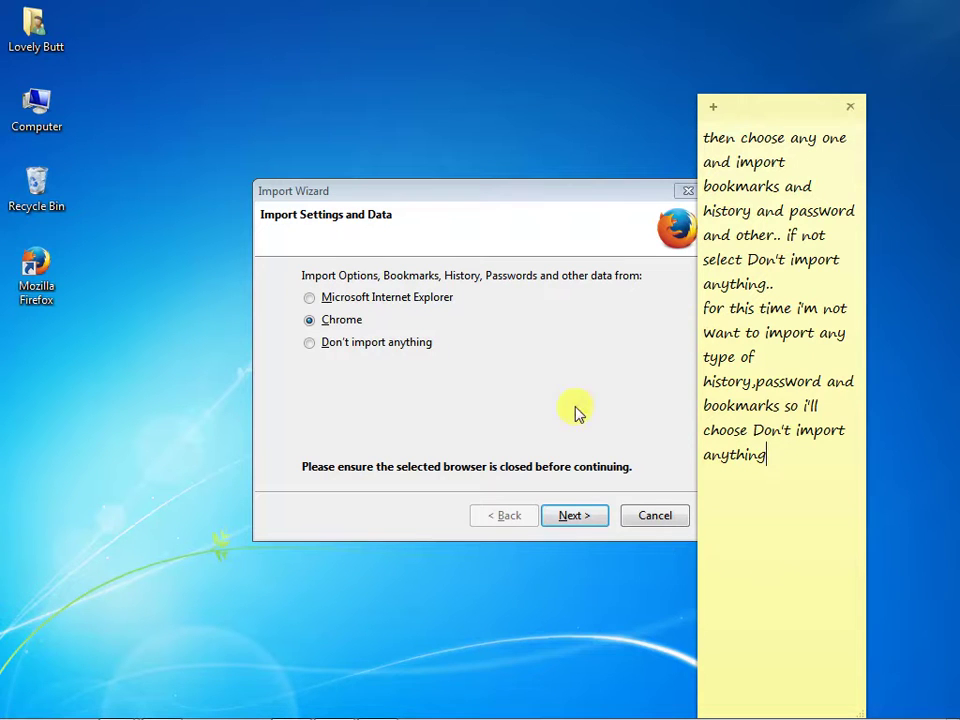
Choose "Don't import anything" in the Import Wizard, continue, and bring up the launching Firefox
{"action": "left_click", "coordinate": [400, 344]}
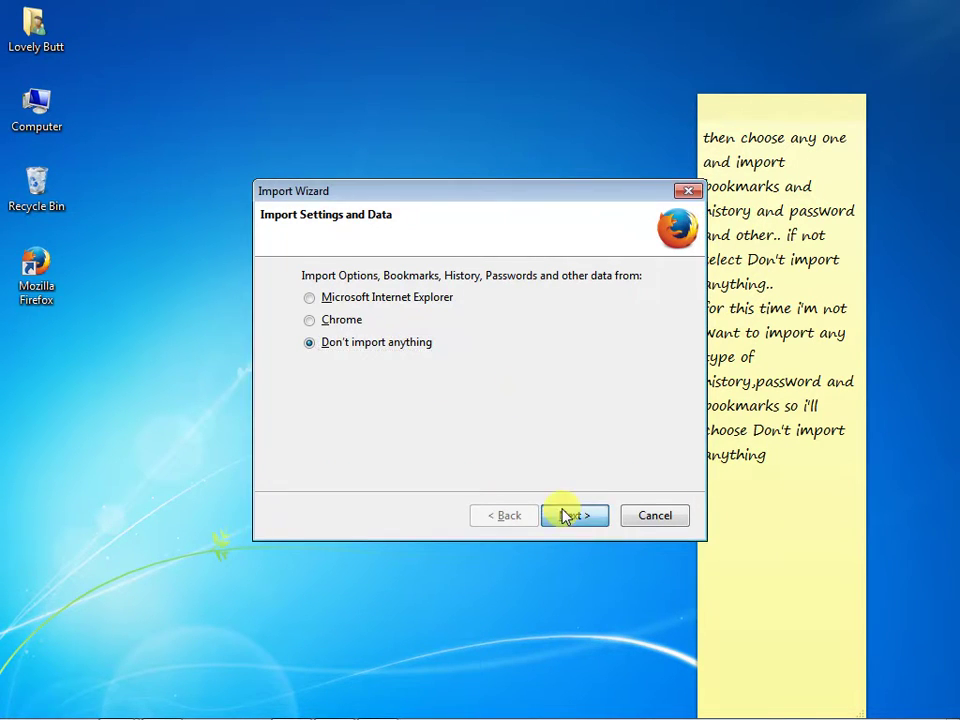
{"action": "left_click", "coordinate": [566, 516]}
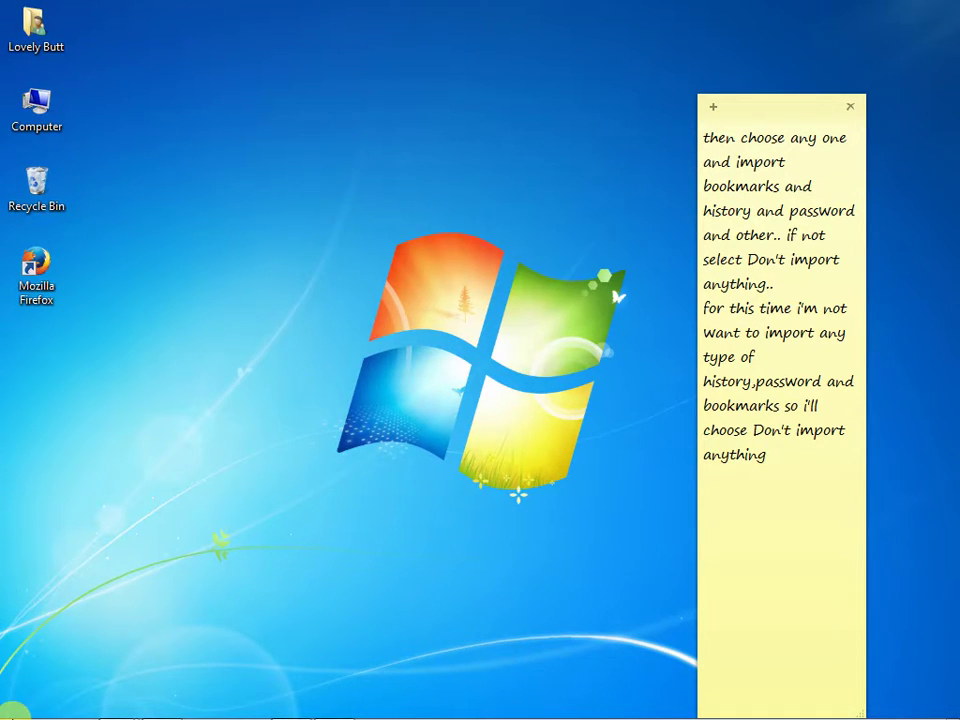
{"action": "left_click", "coordinate": [377, 707]}
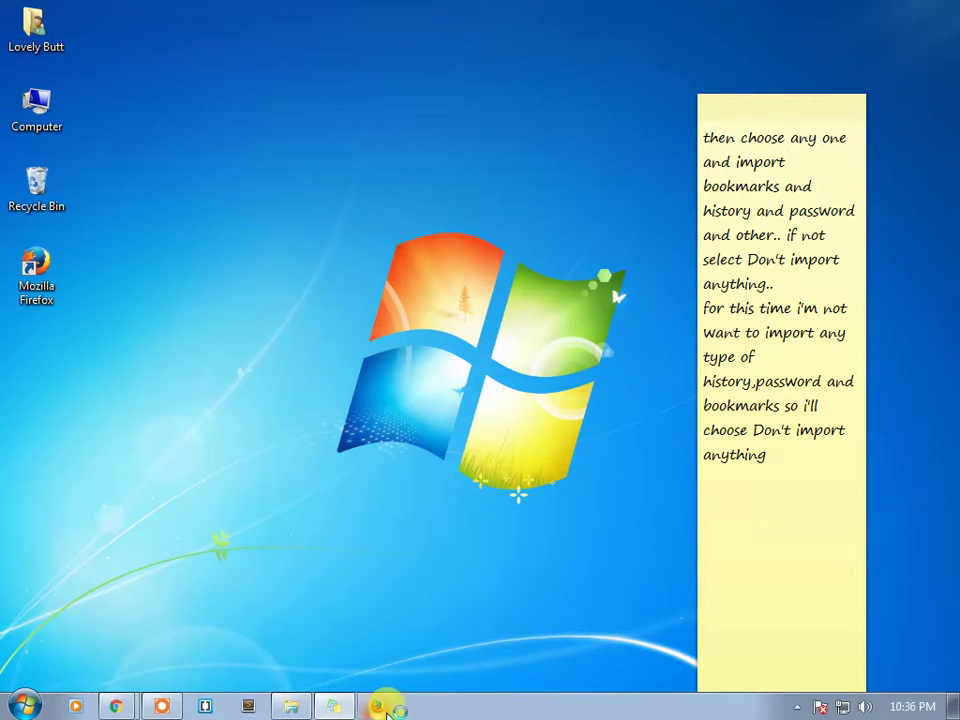
Append the word "so" after "Don't import anything" at the end of the sticky note
{"action": "left_click", "coordinate": [787, 474]}
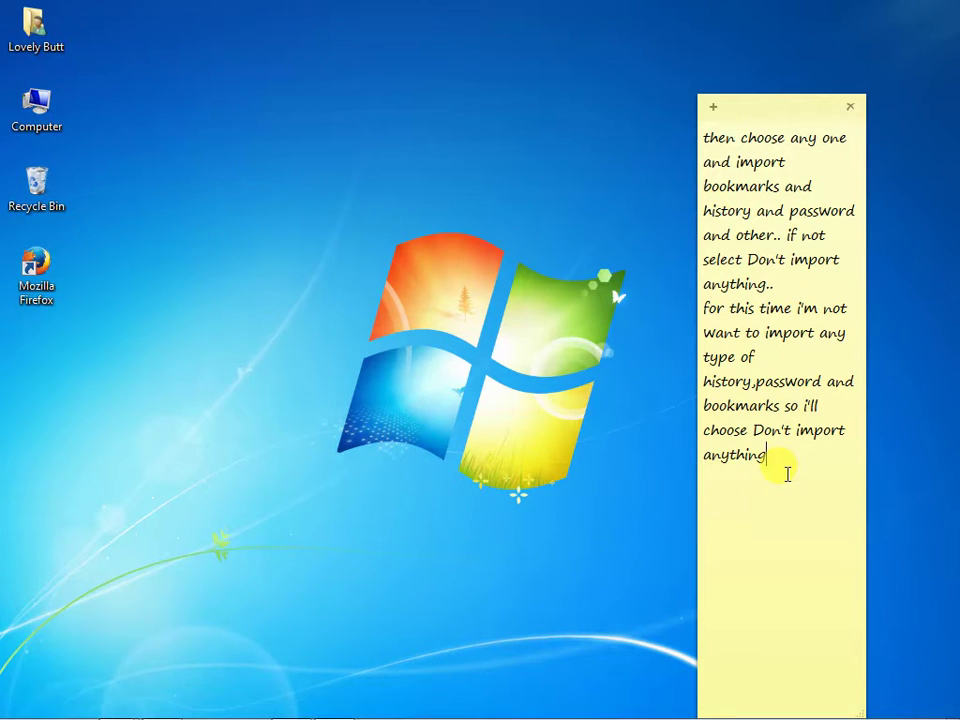
{"action": "type", "text": "so"}
{"action": "key", "text": "BackSpace"}
{"action": "key", "text": "BackSpace"}
{"action": "type", "text": "so"}
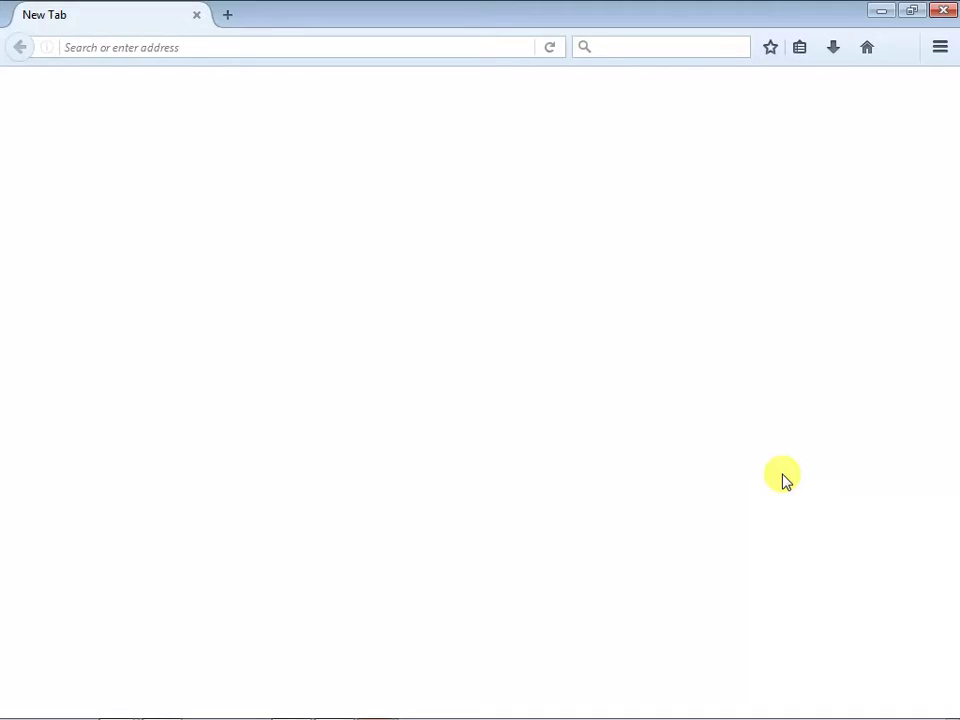
Bring the sticky note in front of Firefox and continue its sentence with "you can see firefox is installed on my pc"
{"action": "key", "text": "alt+Tab"}
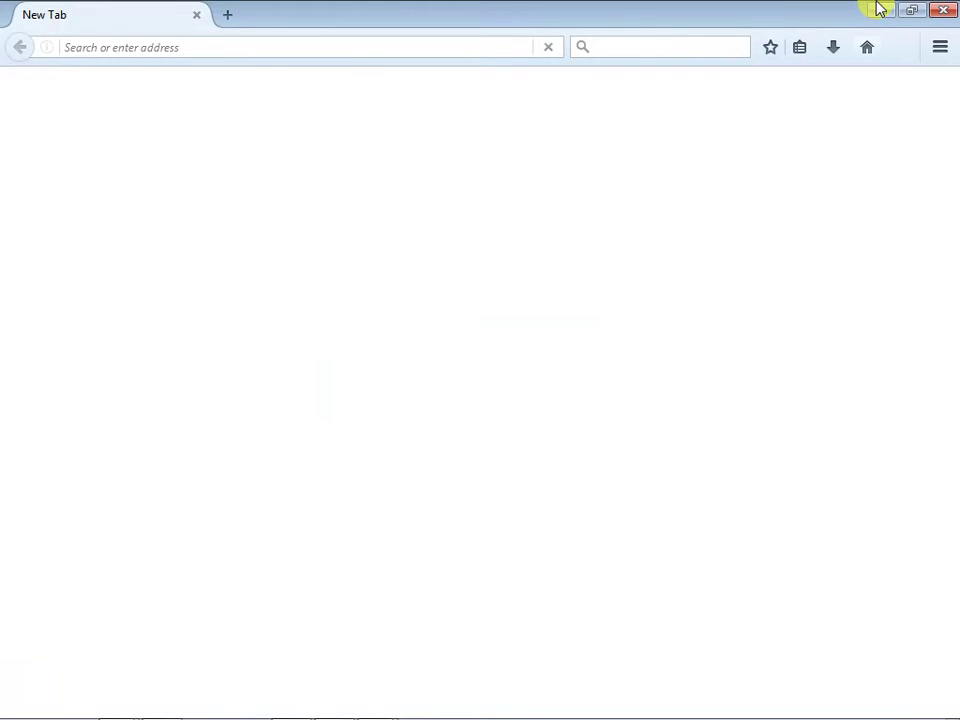
{"action": "mouse_move", "coordinate": [606, 714]}
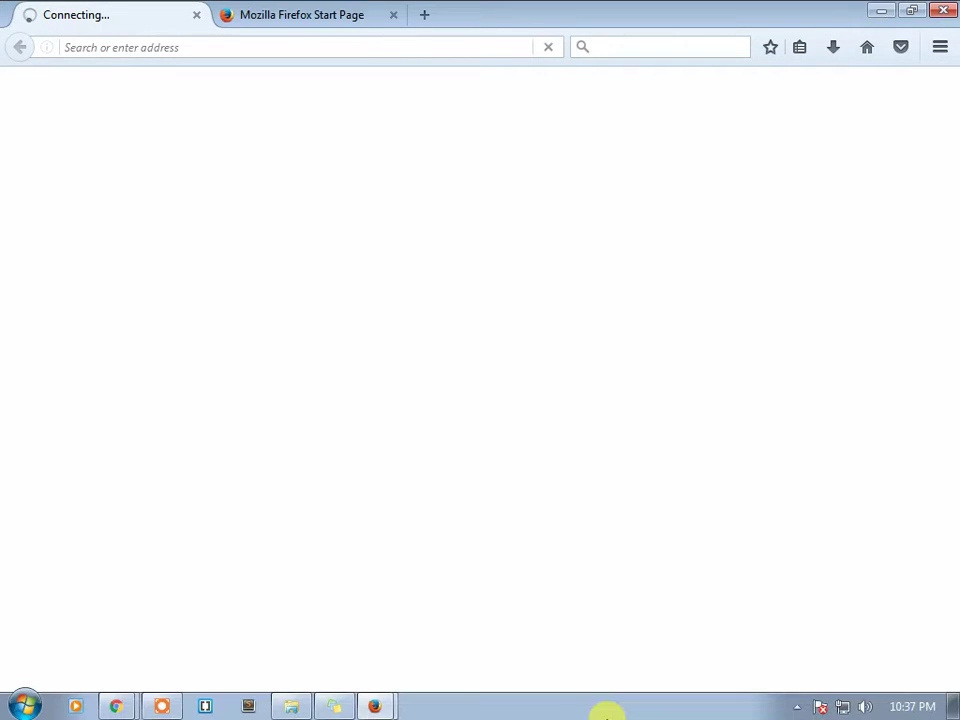
{"action": "left_click", "coordinate": [333, 707]}
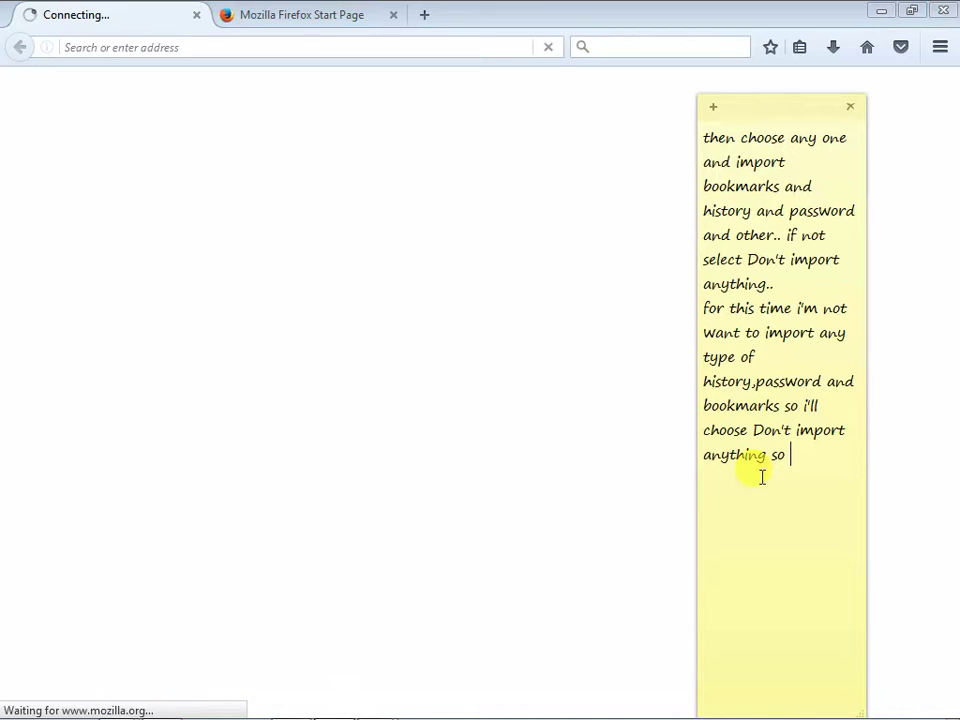
{"action": "type", "text": "you"}
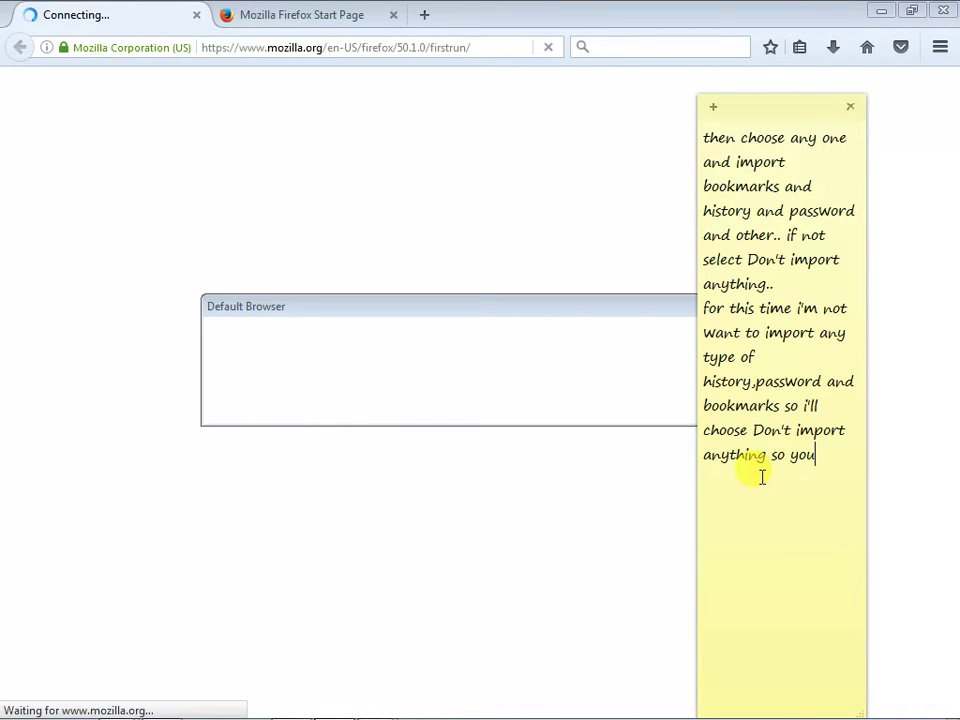
{"action": "type", "text": " can see firefox is is"}
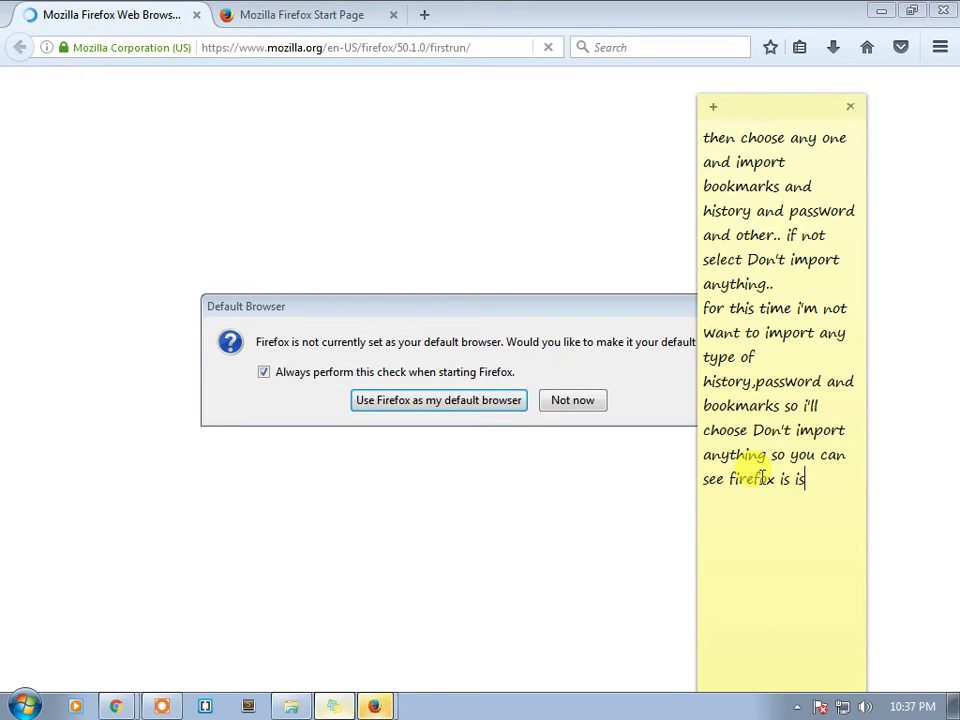
{"action": "key", "text": "BackSpace"}
{"action": "type", "text": "nstallon"}
{"action": "key", "text": "BackSpace"}
{"action": "key", "text": "BackSpace"}
{"action": "key", "text": "BackSpace"}
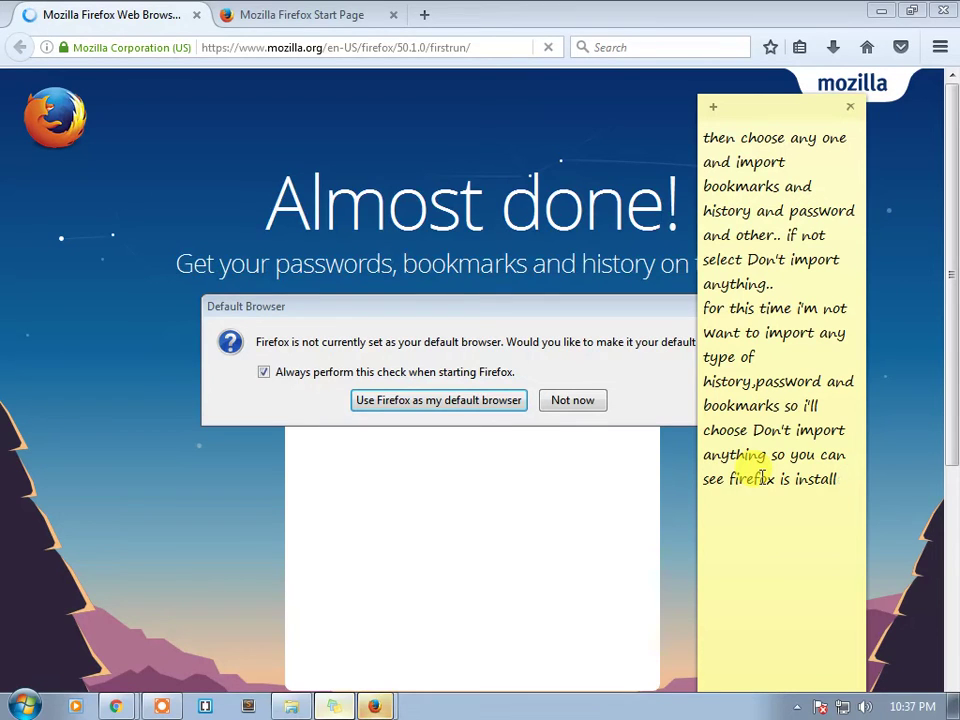
{"action": "type", "text": "ed on my pc"}
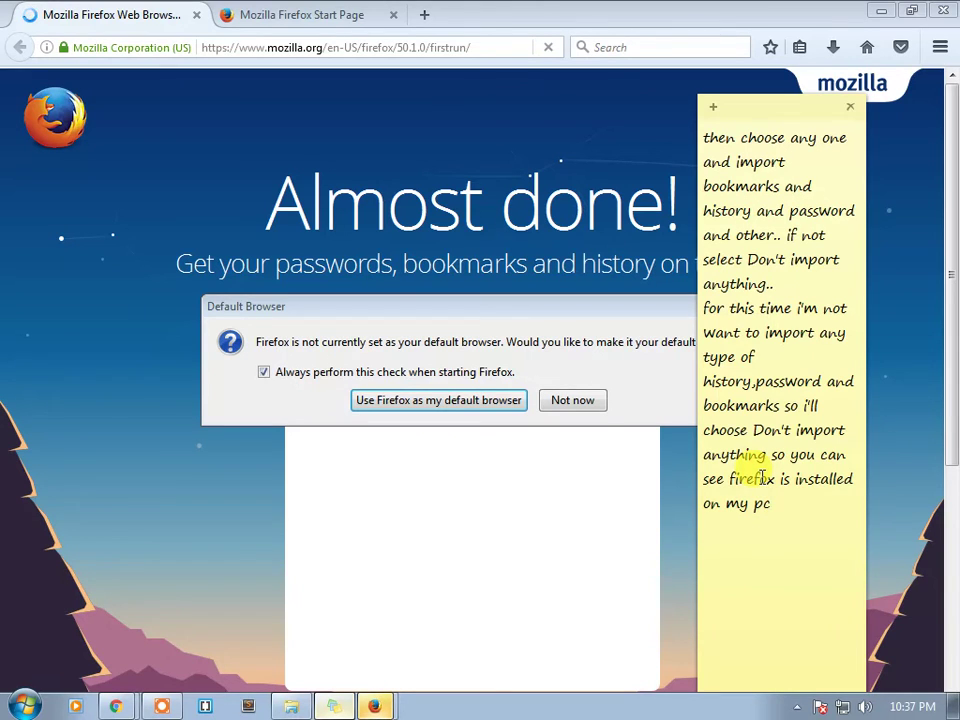
End the sticky note's sentence with ".." and add a new line reading "thanks for watching"
{"action": "type", "text": " .."}
{"action": "key", "text": "Return"}
{"action": "type", "text": "thanks o"}
{"action": "key", "text": "BackSpace"}
{"action": "key", "text": "BackSpace"}
{"action": "type", "text": "for wat"}
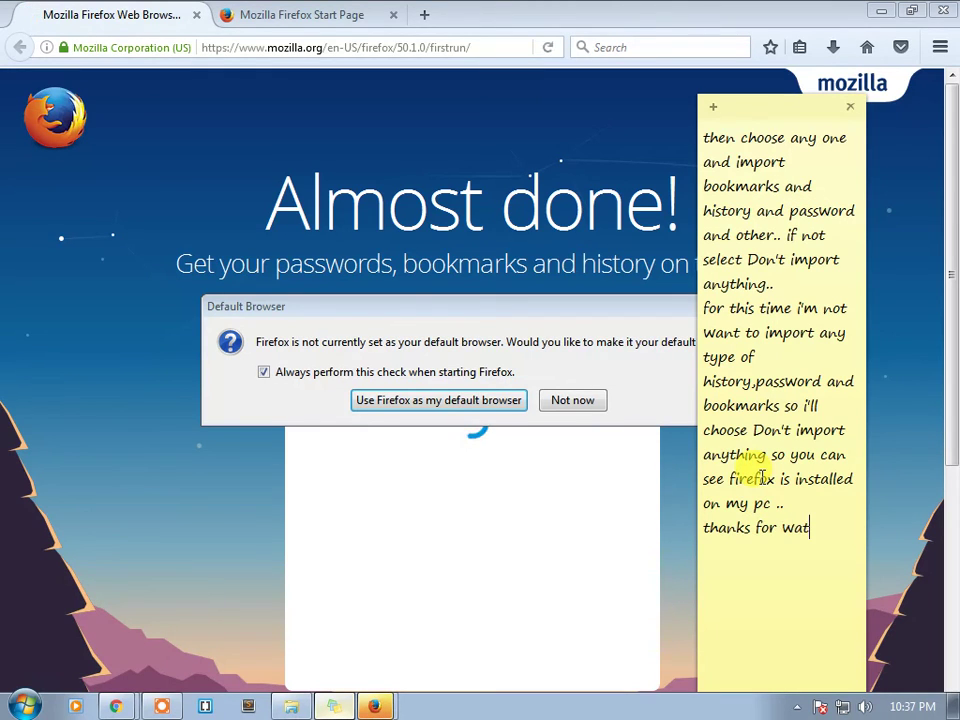
{"action": "type", "text": "ching"}
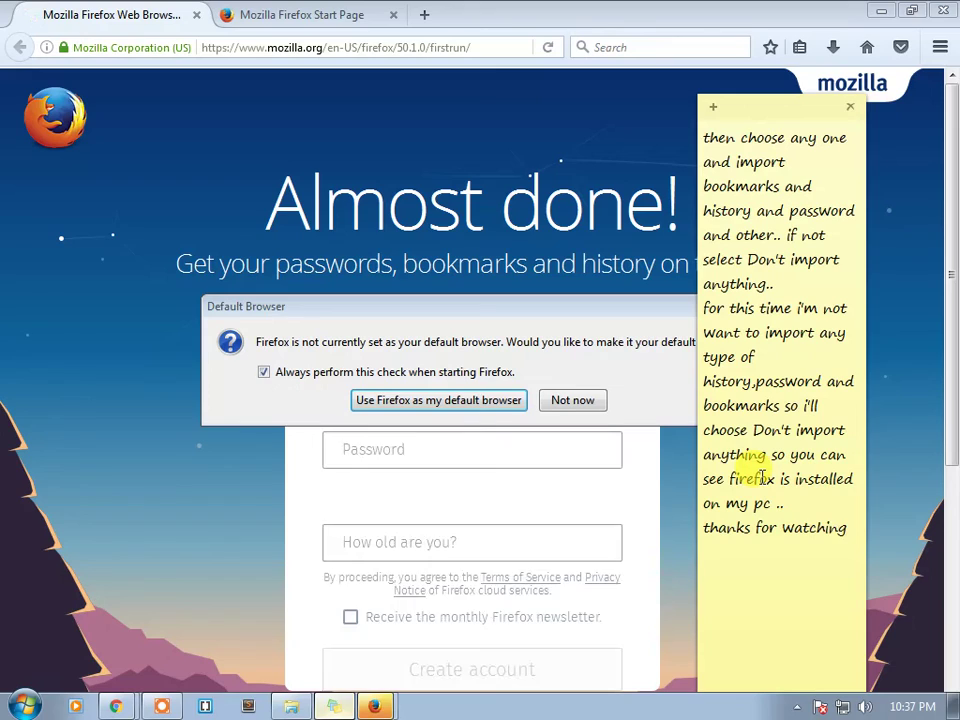